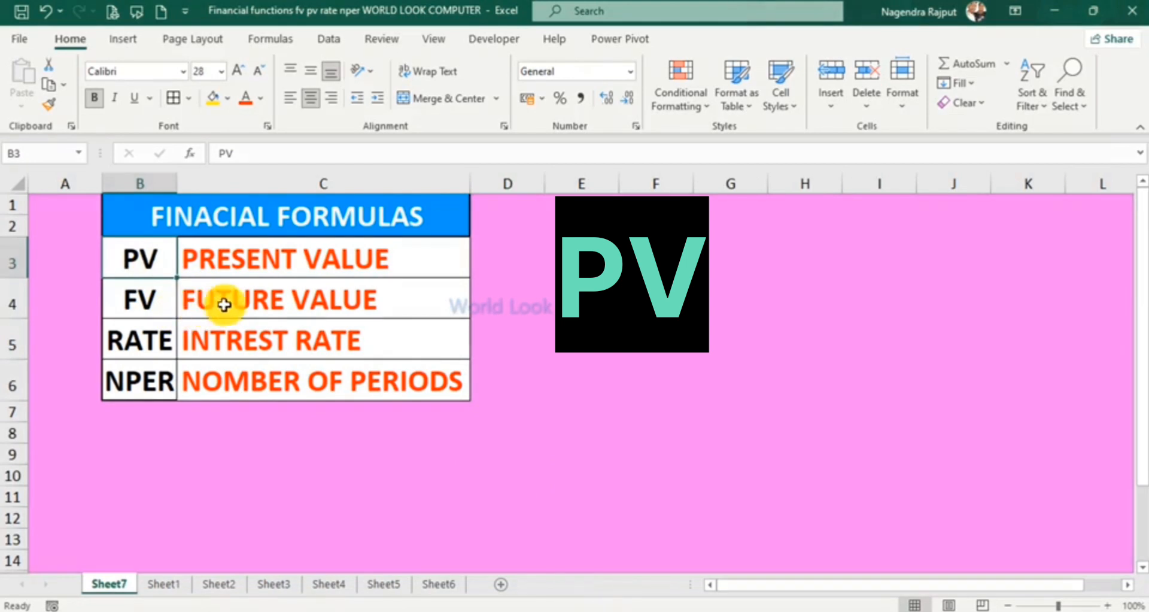
# Review the descriptions of the FV, RATE and NPER functions in the financial formulas table on Sheet7.
pyautogui.click(183, 313)
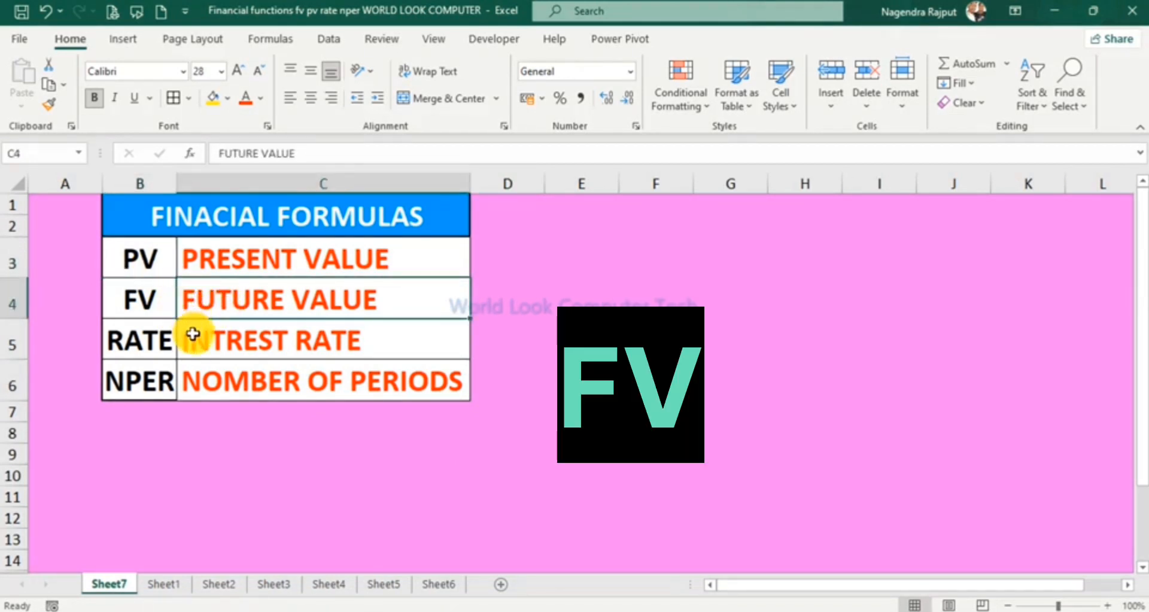
pyautogui.click(173, 345)
pyautogui.click(196, 389)
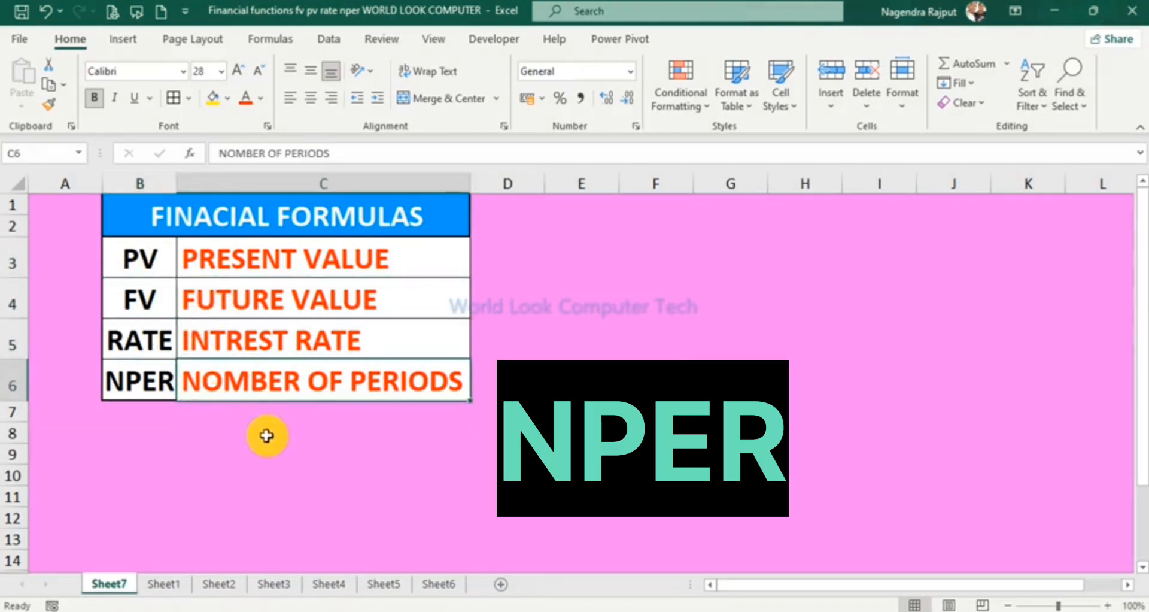
pyautogui.click(321, 453)
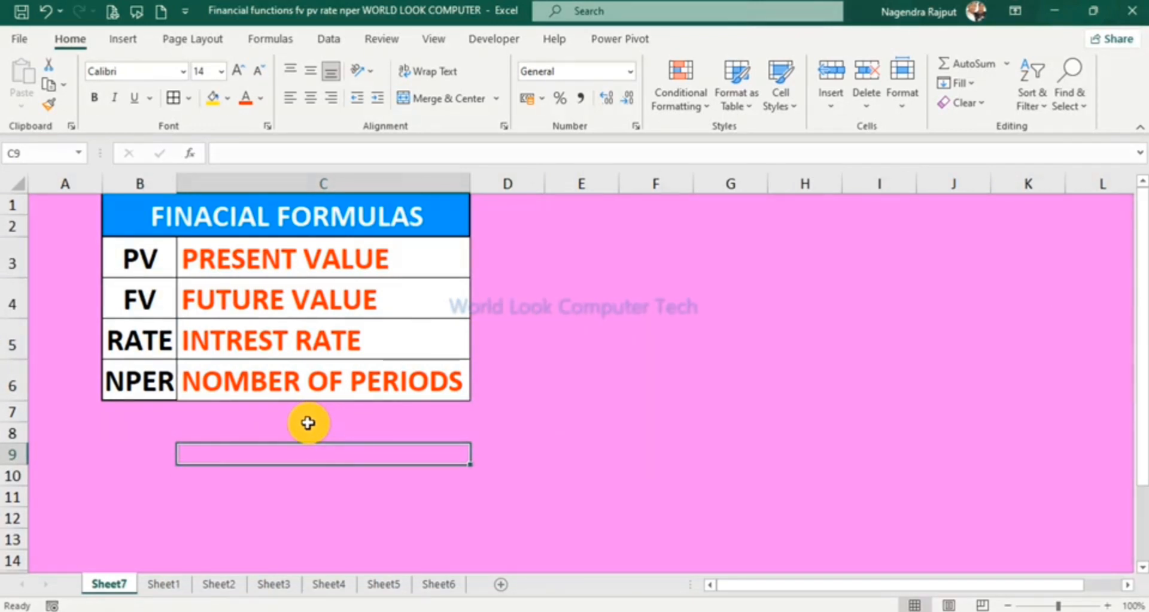
pyautogui.click(308, 423)
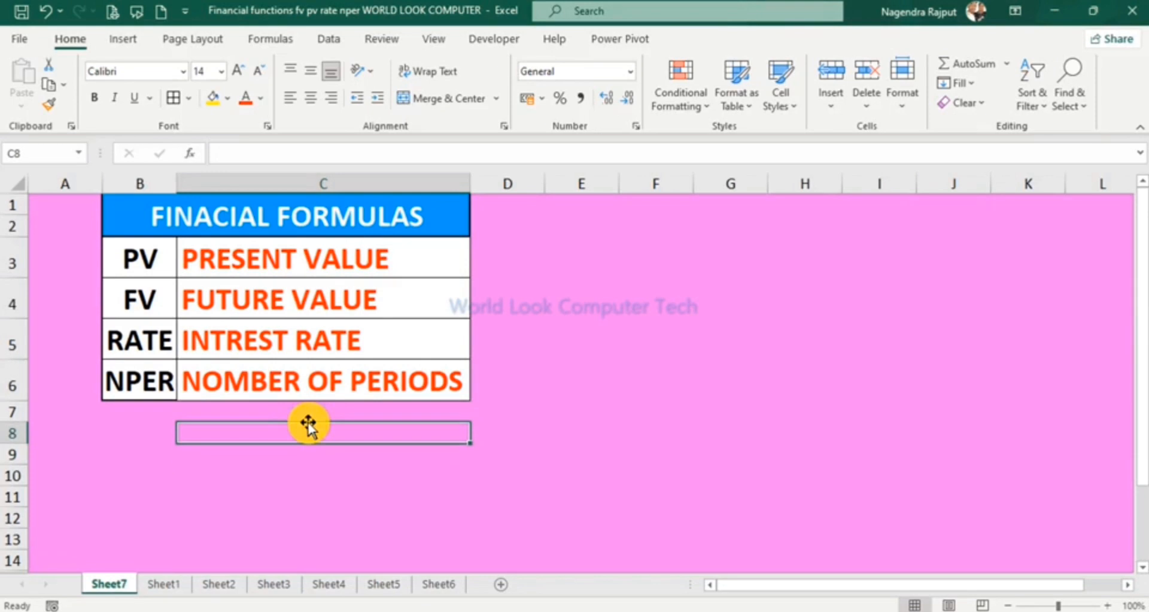
# Open Sheet1 and examine the monthly installment, interest rate and period inputs for the present value calculation.
pyautogui.click(174, 584)
pyautogui.click(370, 448)
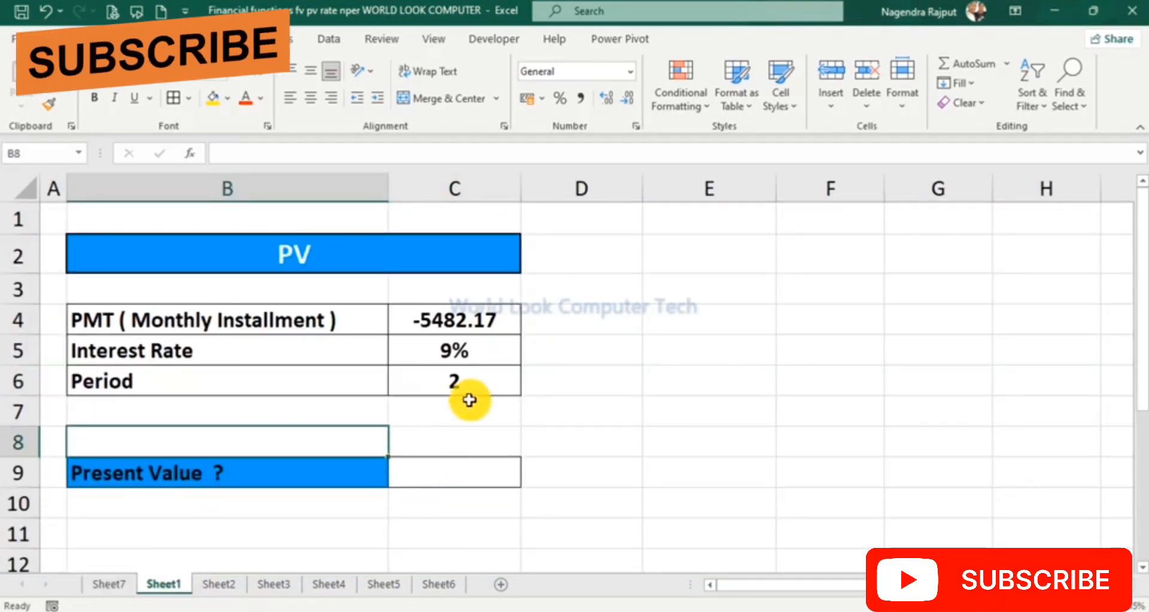
pyautogui.click(113, 322)
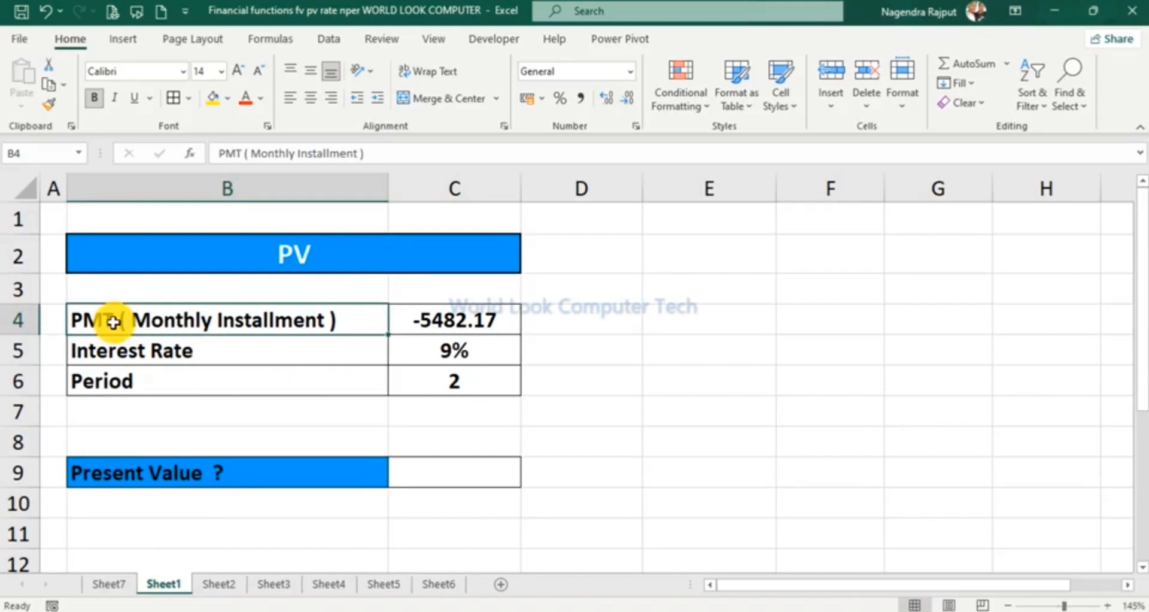
pyautogui.click(434, 334)
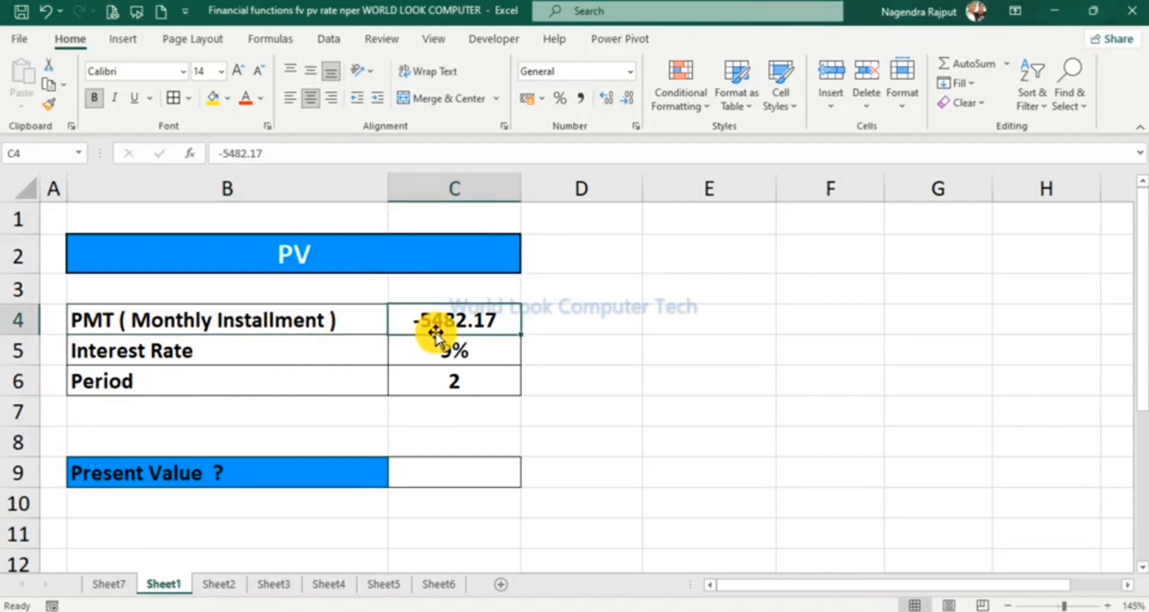
pyautogui.click(264, 357)
pyautogui.click(450, 355)
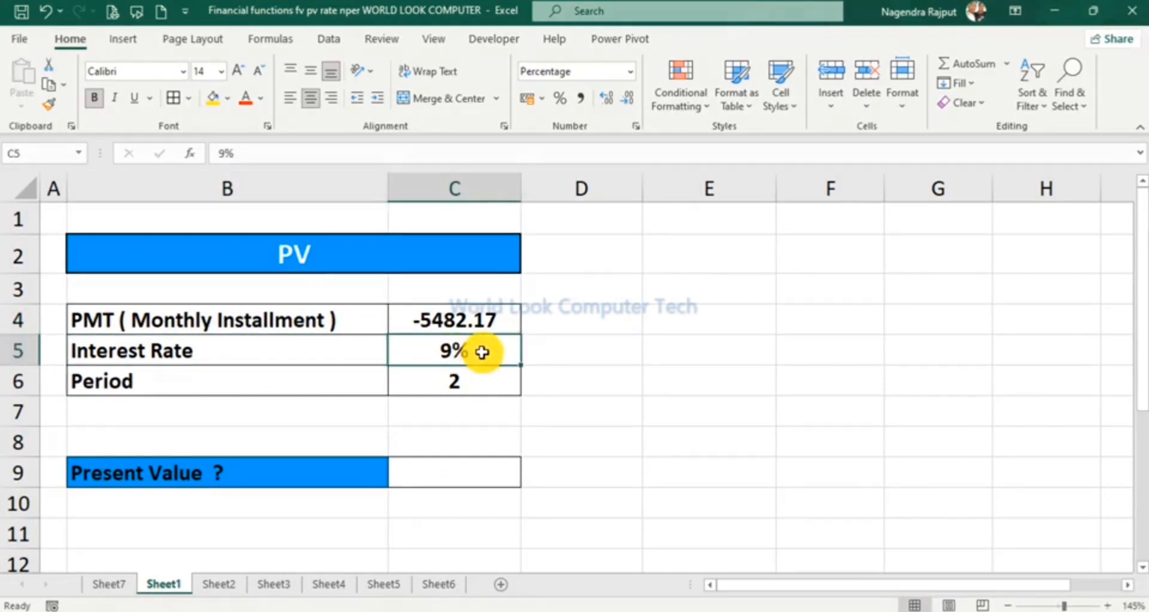
pyautogui.click(300, 398)
pyautogui.click(440, 383)
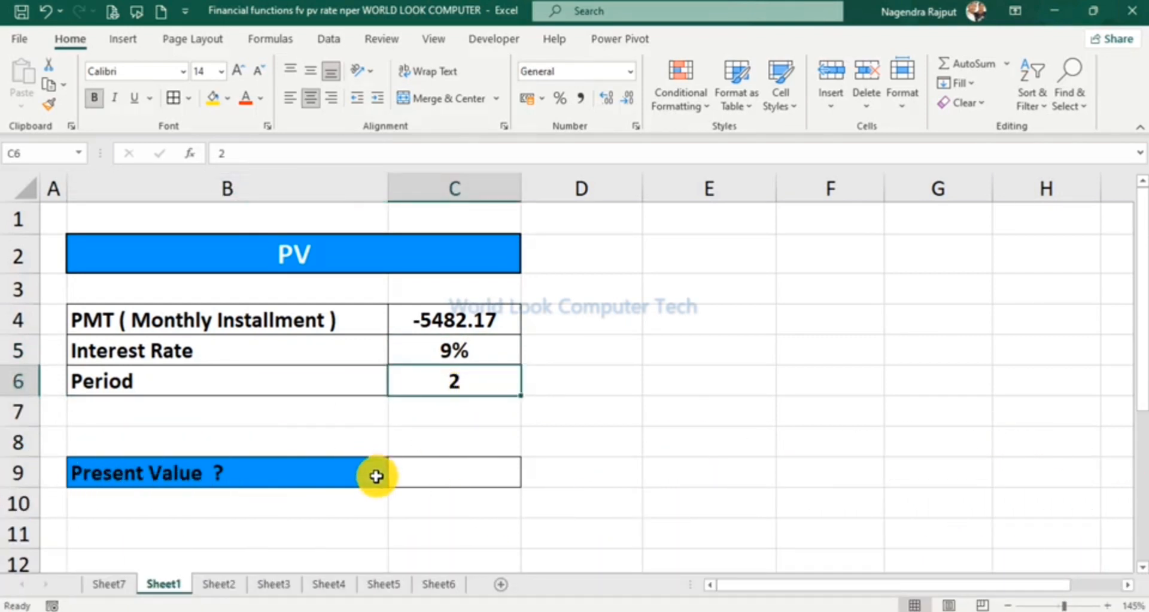
pyautogui.click(458, 479)
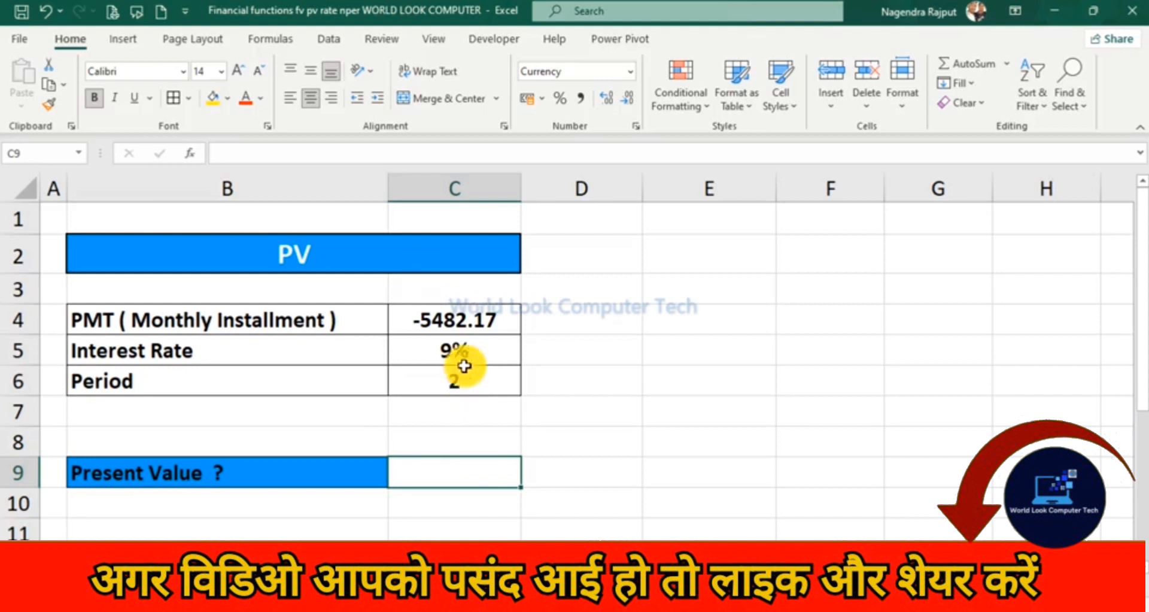
pyautogui.click(457, 319)
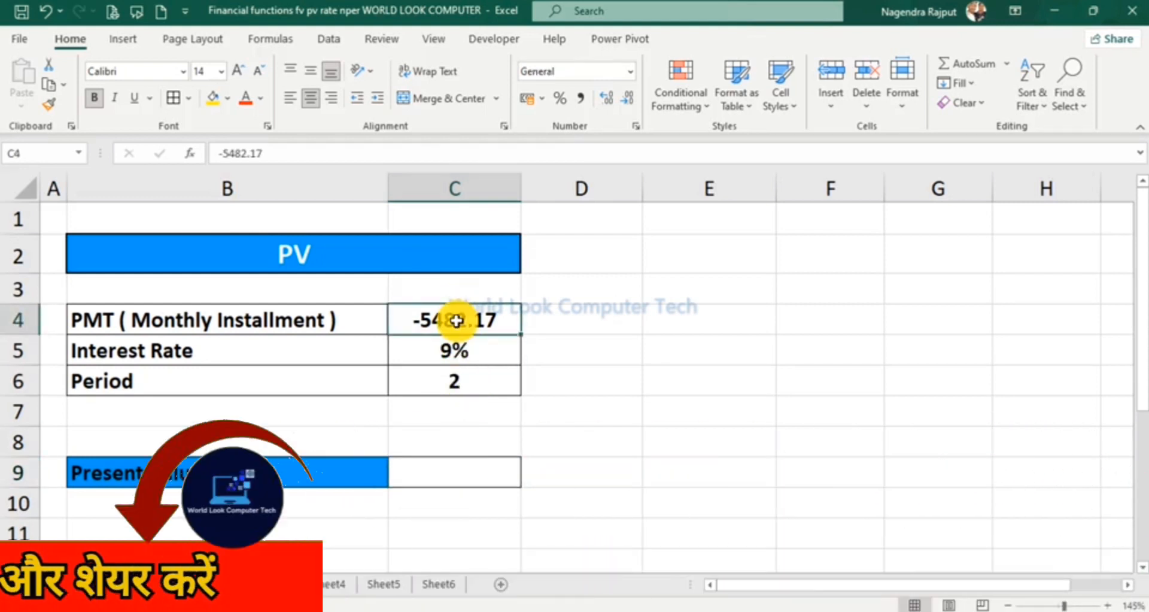
pyautogui.click(470, 387)
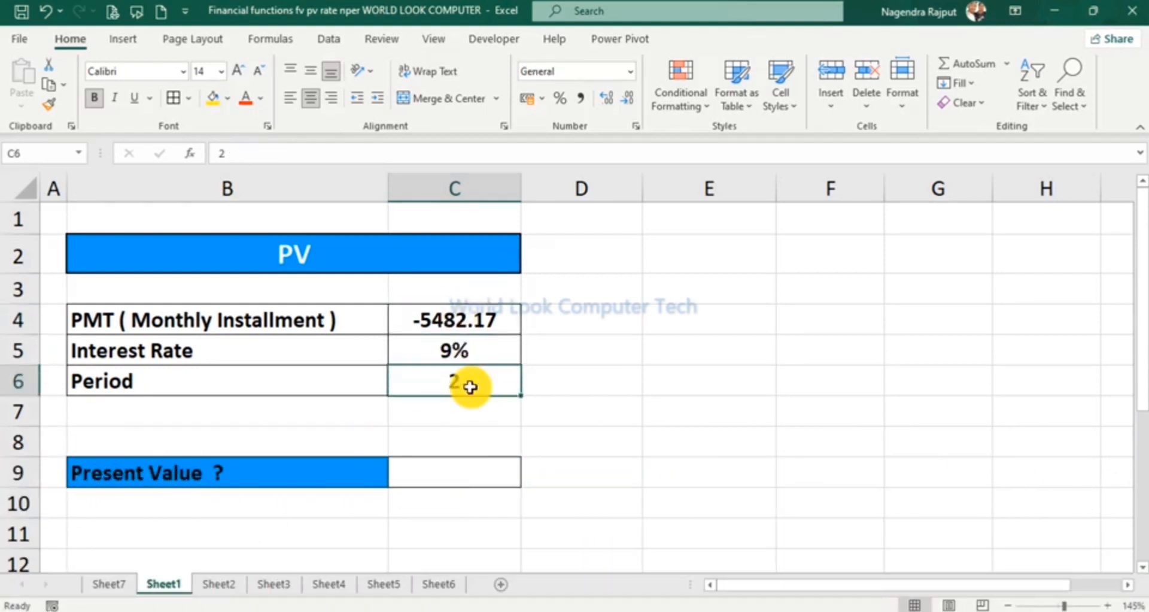
# Start a PV formula in C9 with the monthly interest rate C5/12 as its rate argument.
pyautogui.click(479, 477)
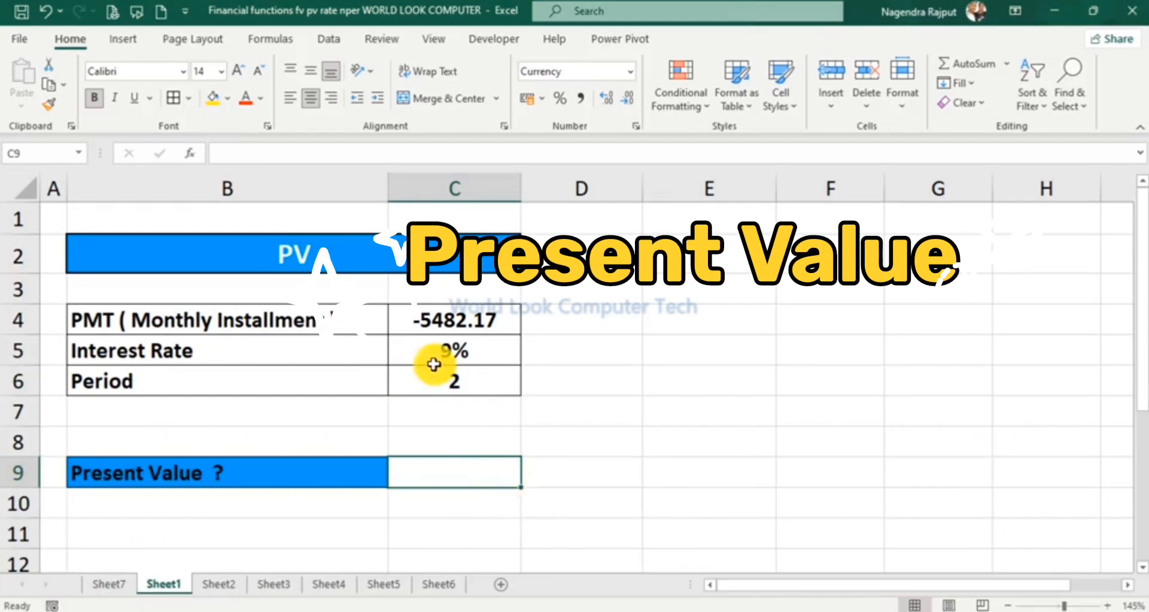
pyautogui.write('=')
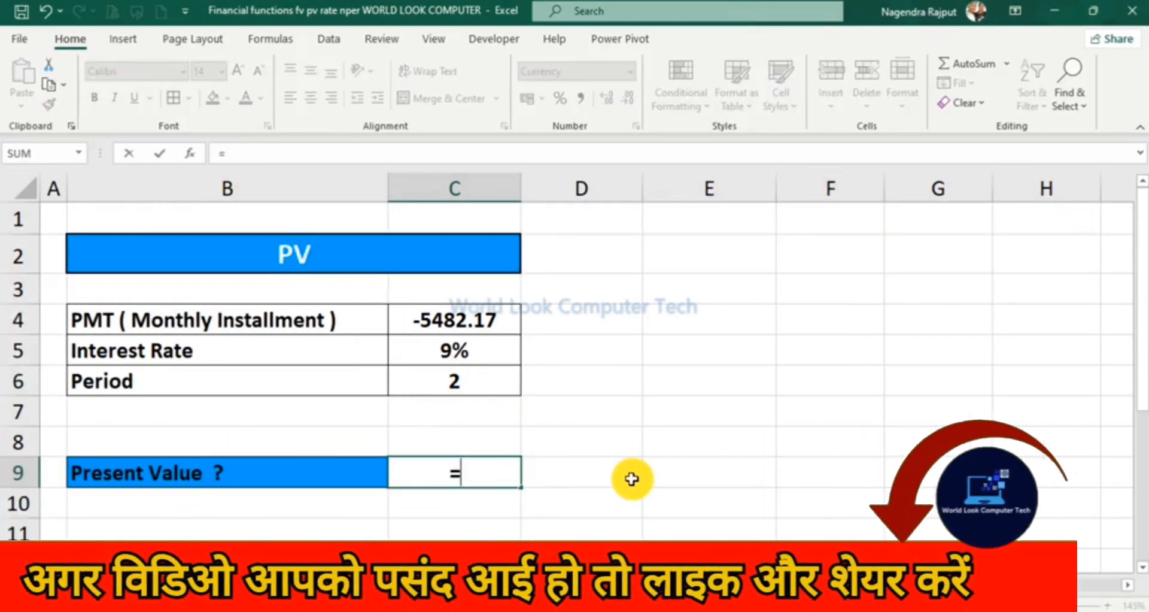
pyautogui.moveTo(676, 611)
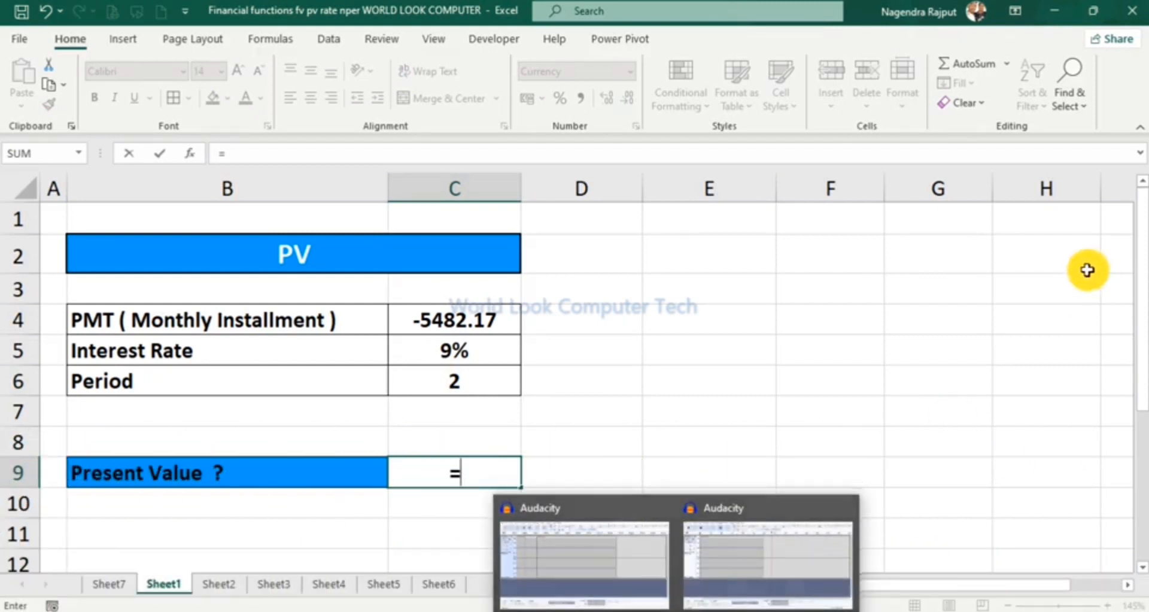
pyautogui.write('PV(')
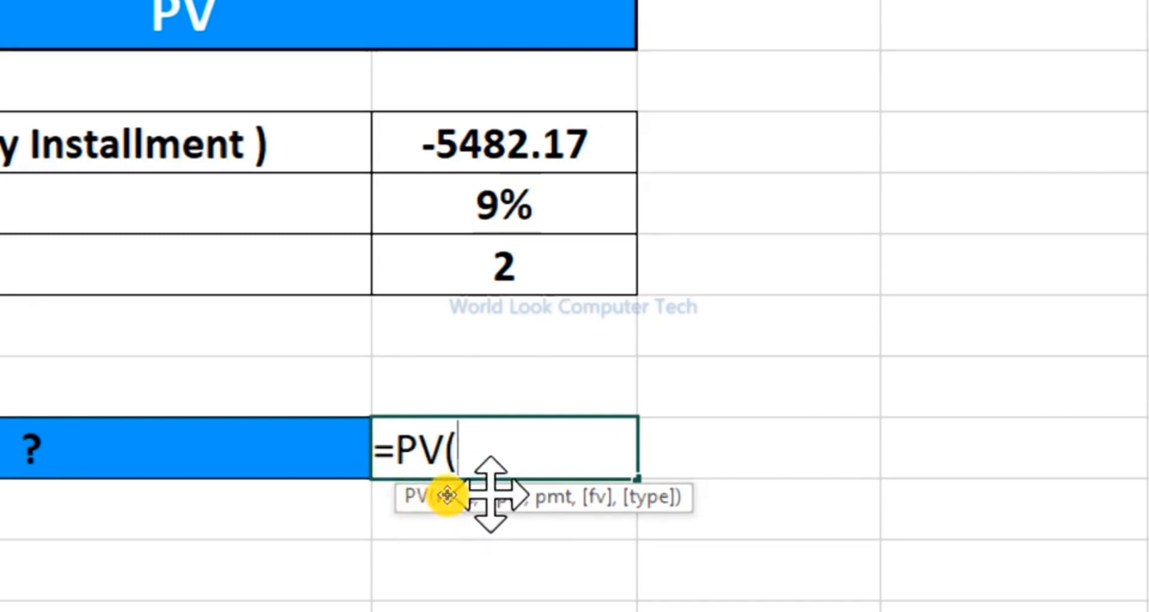
pyautogui.click(555, 194)
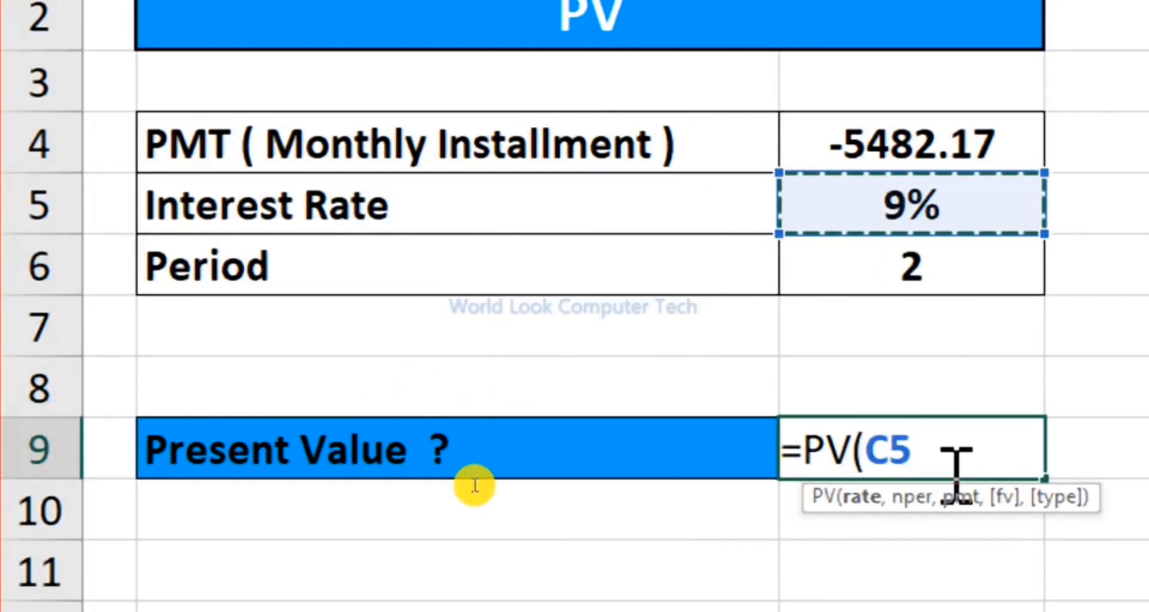
pyautogui.write('/12')
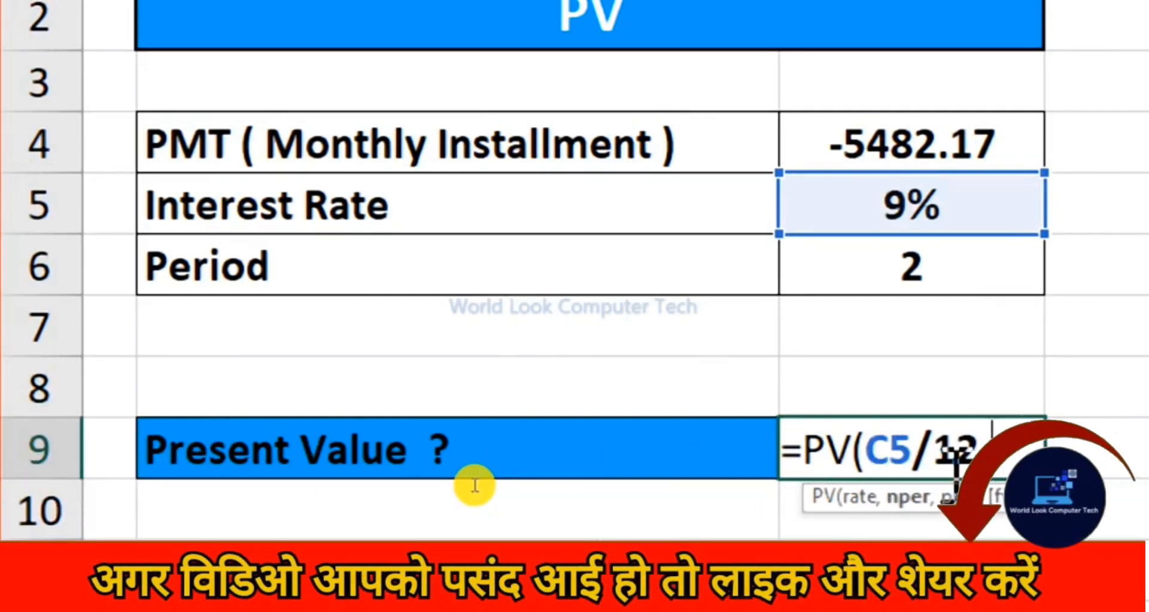
pyautogui.write(',')
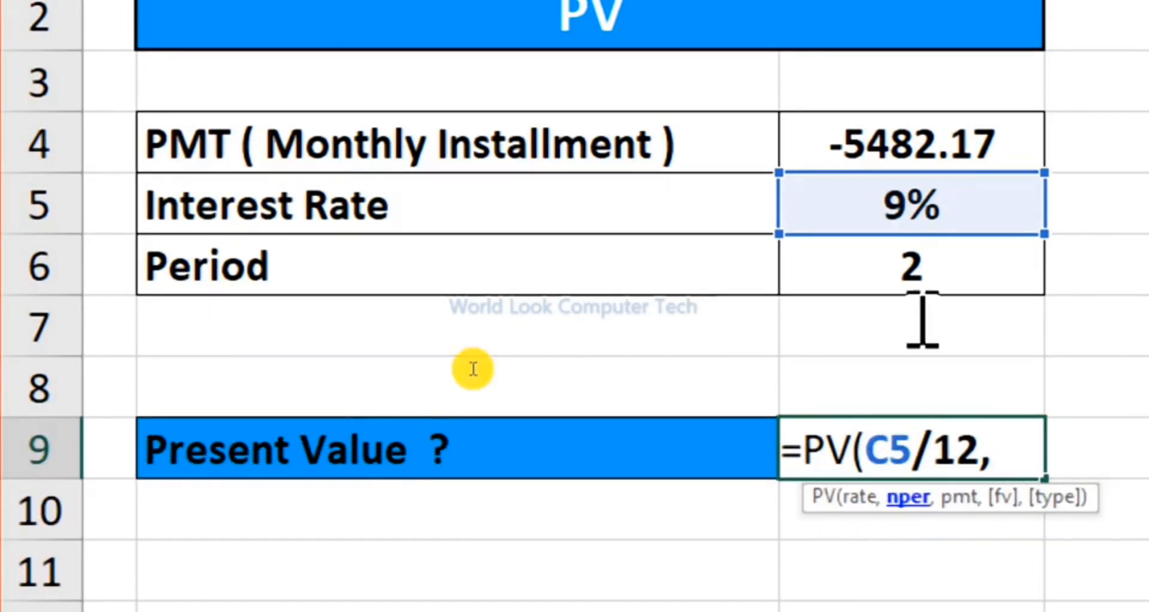
# Complete the PV formula in C9 with C6*12 as the number of periods and C4 as the payment.
pyautogui.click(955, 270)
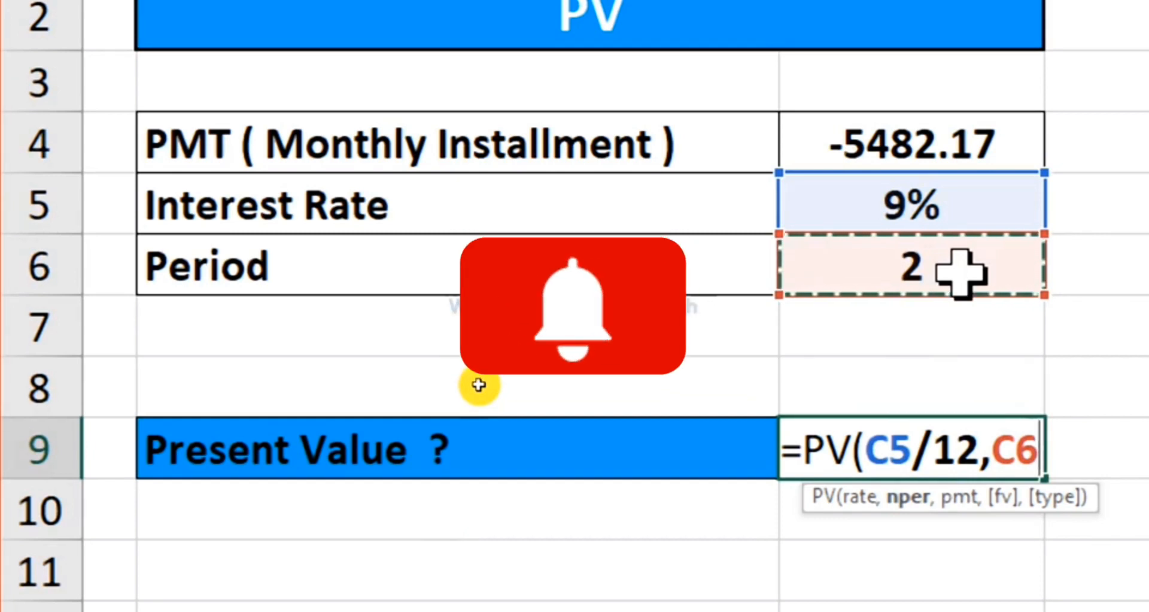
pyautogui.write('*')
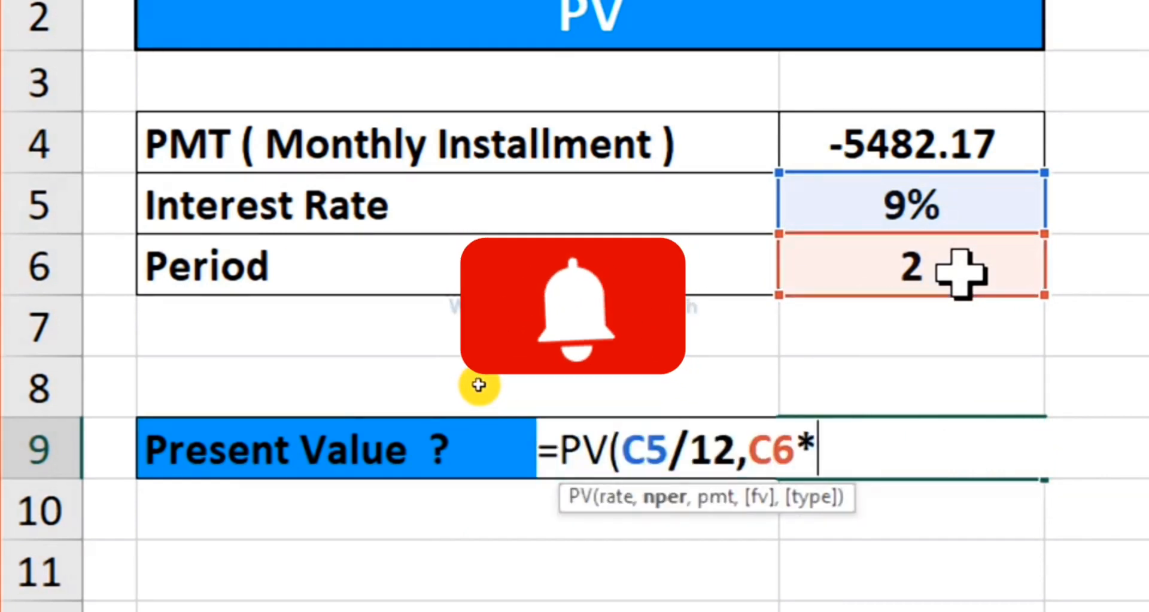
pyautogui.write('12')
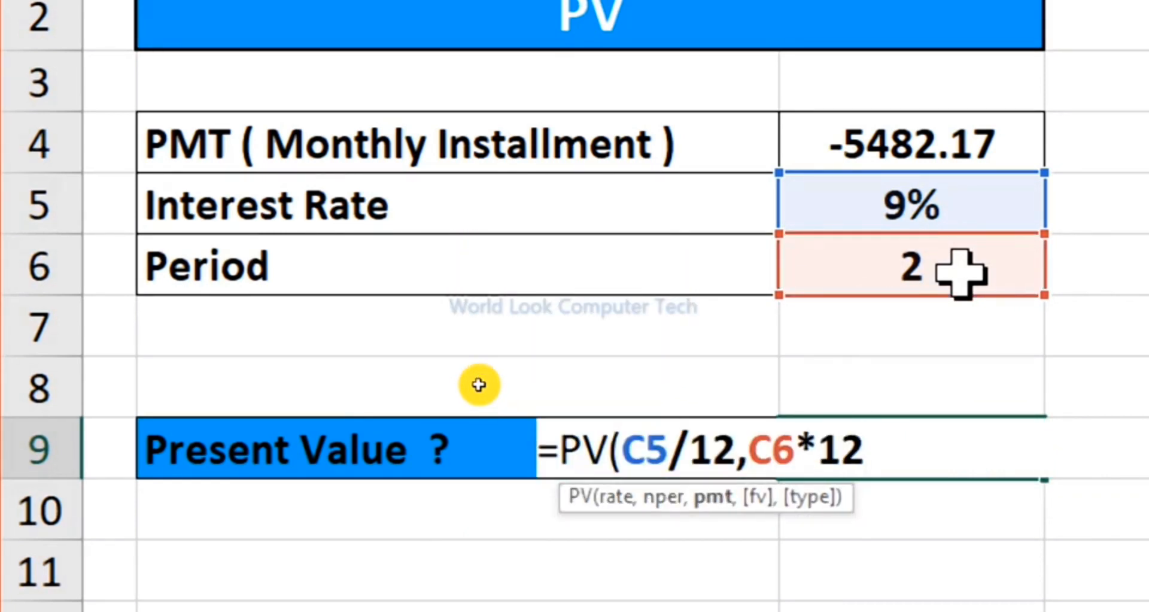
pyautogui.write(',')
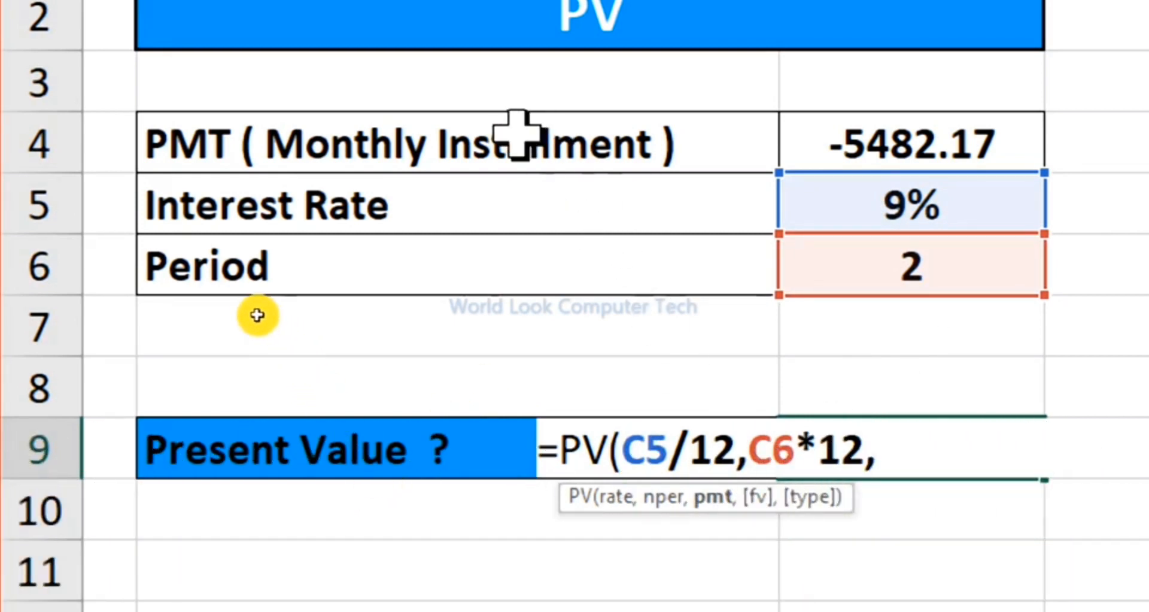
pyautogui.click(948, 154)
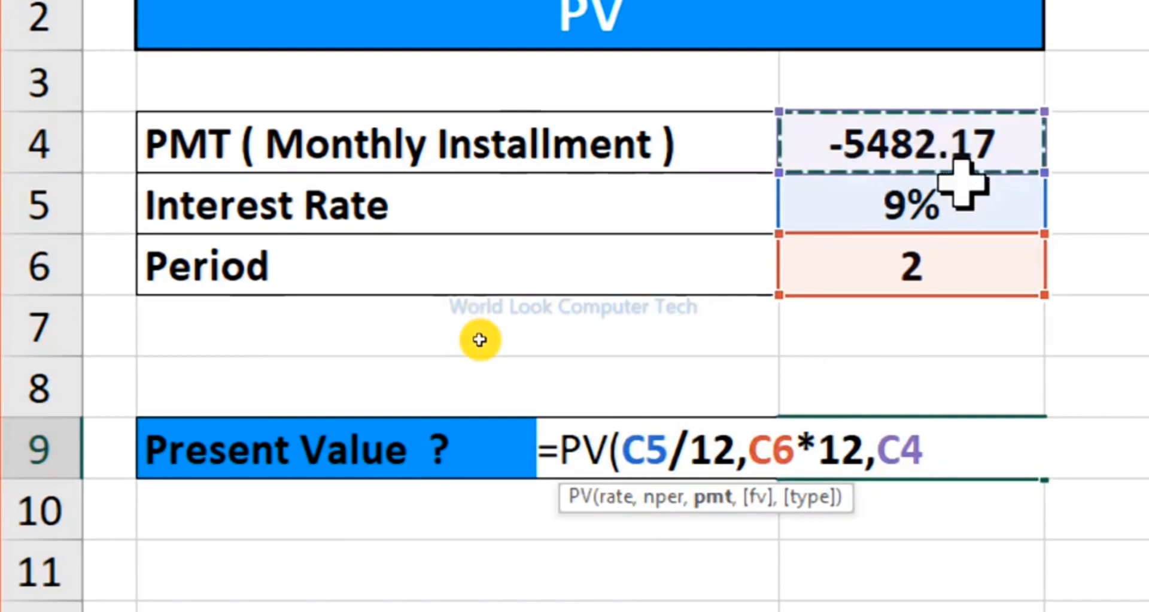
pyautogui.write(')')
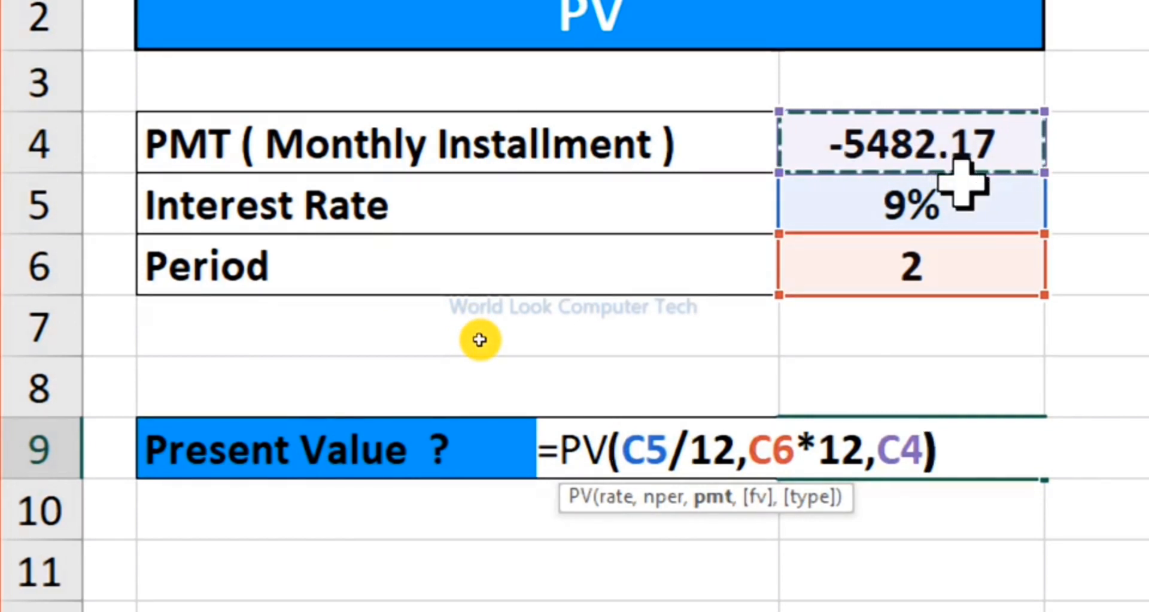
pyautogui.press('Return')
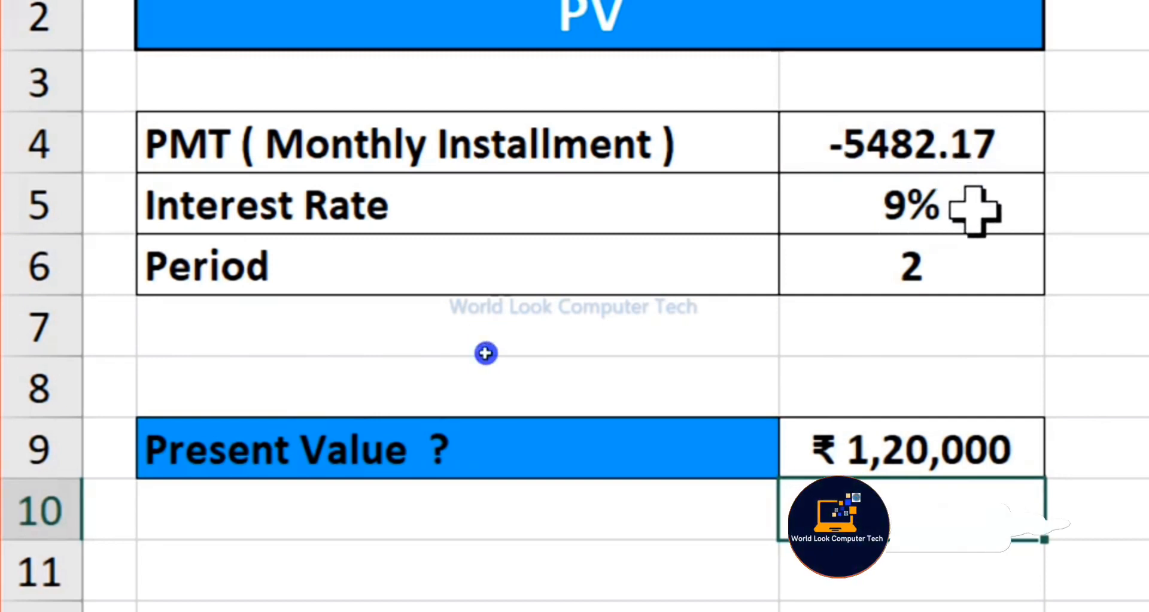
pyautogui.click(966, 209)
pyautogui.click(965, 143)
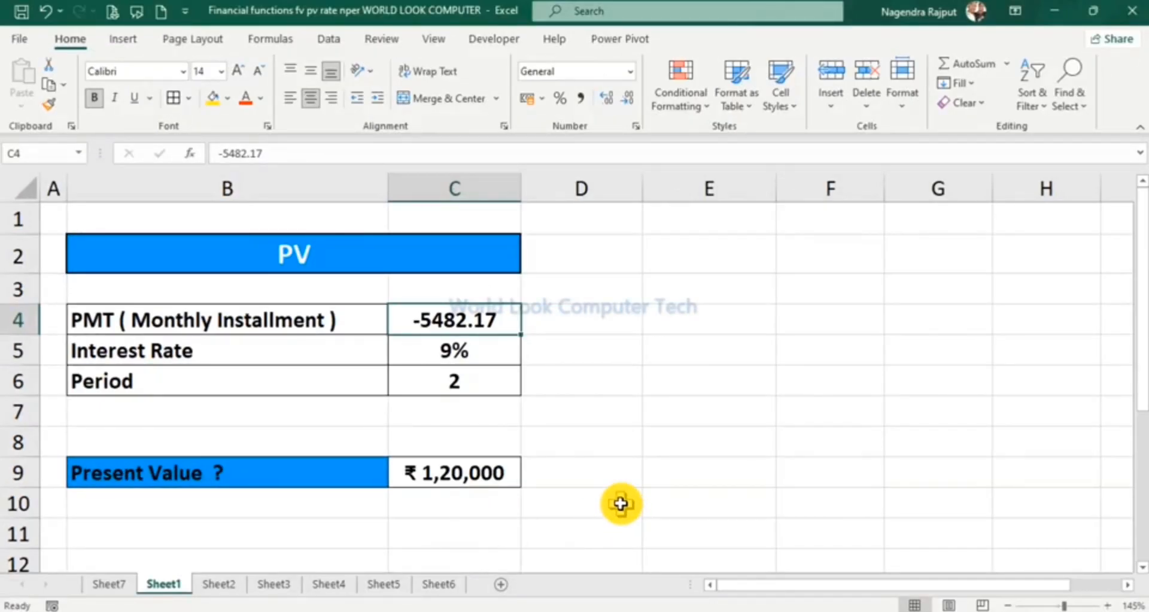
# Open Sheet2 and review the PMT, Rate and Period rows of its PRESENT VALUE table.
pyautogui.click(219, 584)
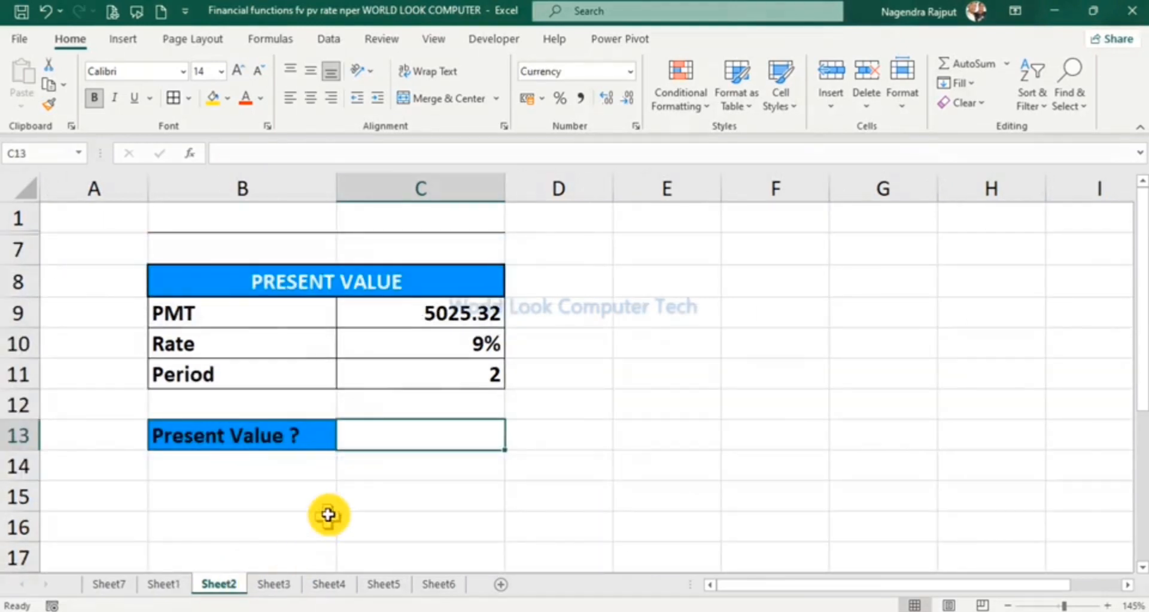
pyautogui.click(339, 501)
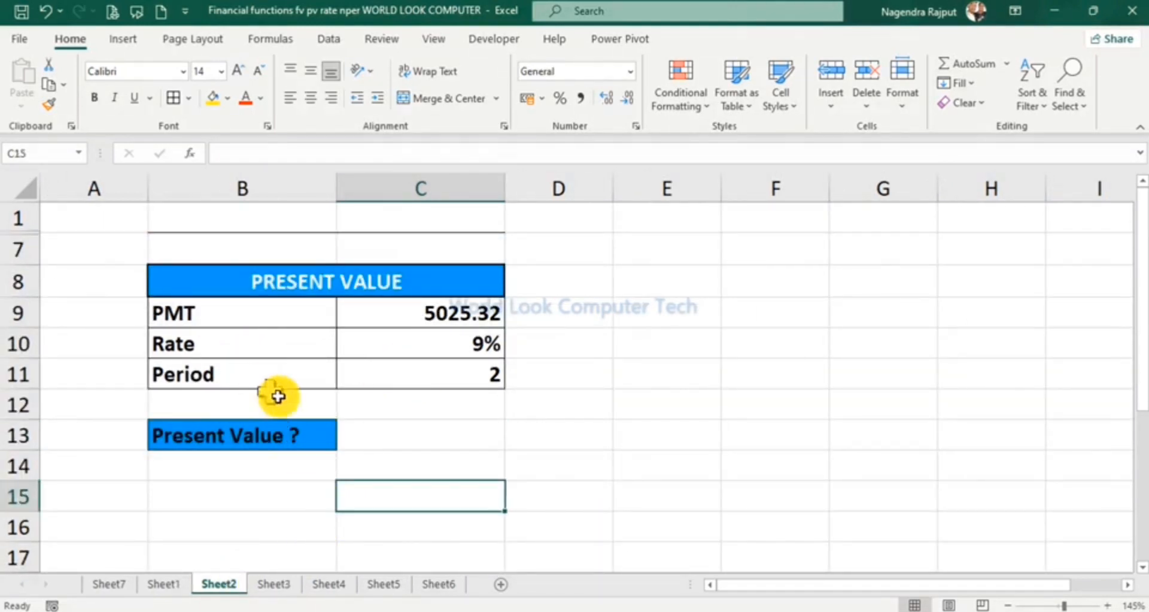
pyautogui.click(218, 314)
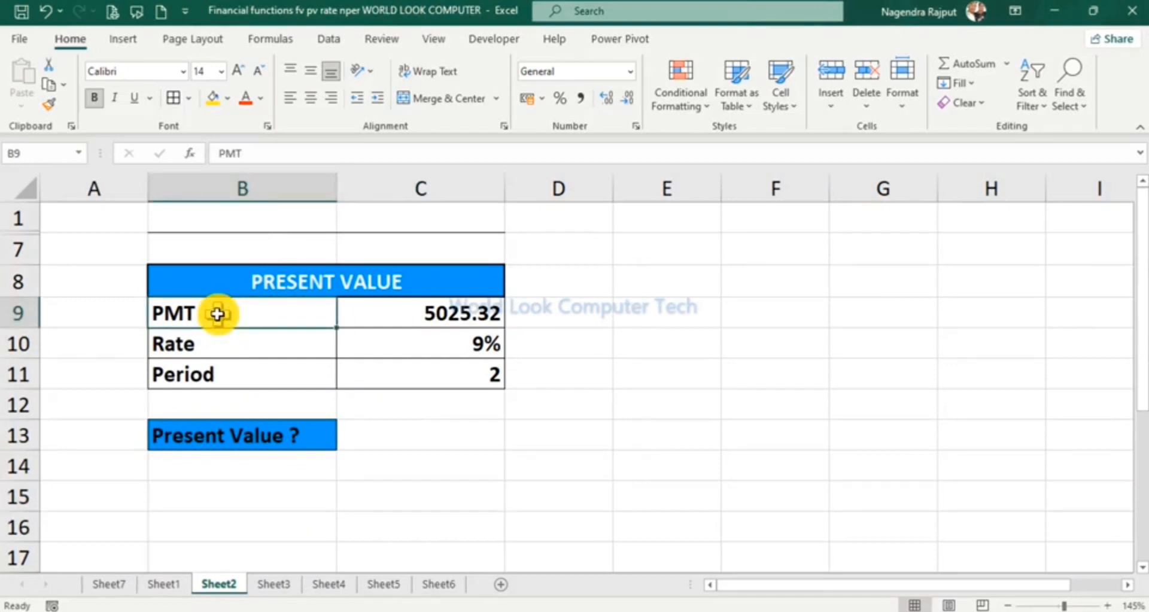
pyautogui.click(237, 342)
pyautogui.click(256, 378)
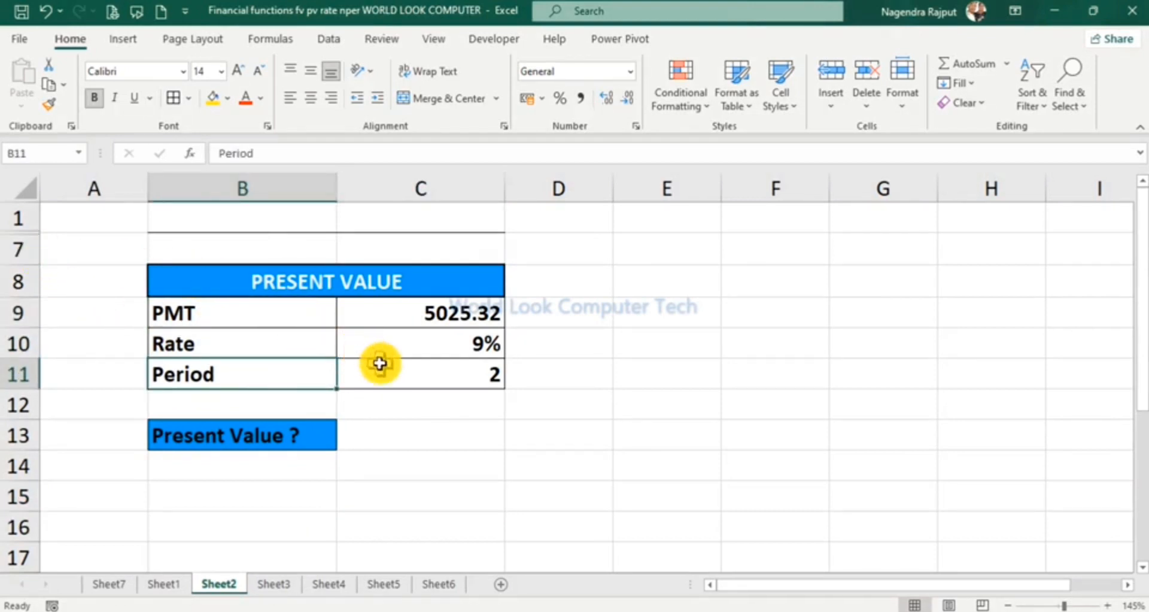
# Clear the PMT value in C9 of Sheet2 and unhide the rows between 1 and 7.
pyautogui.click(434, 315)
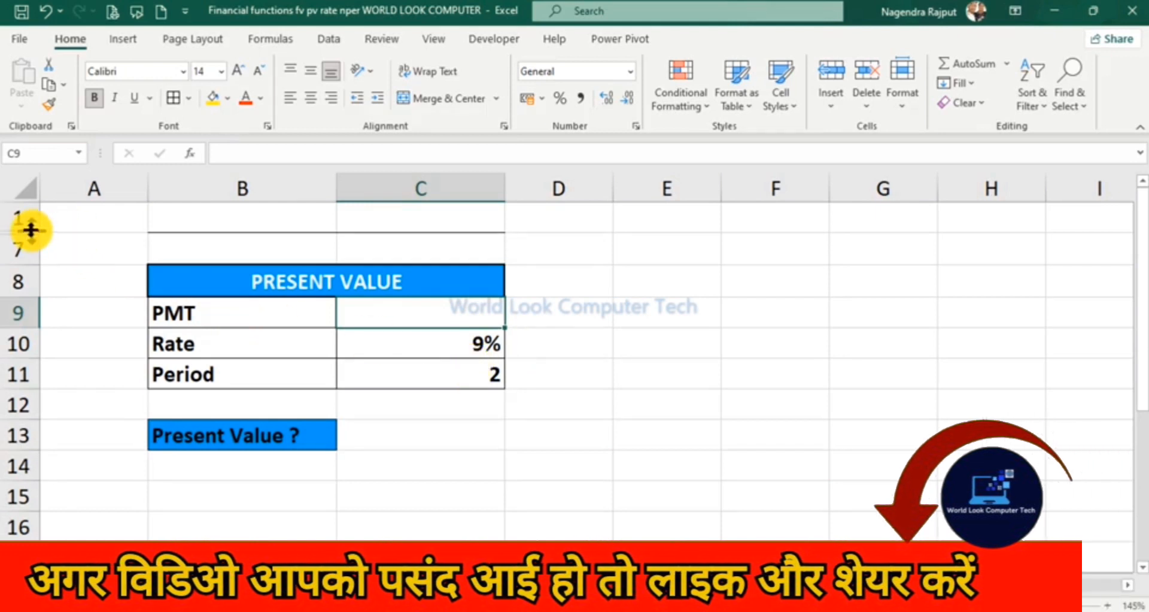
pyautogui.moveTo(74, 218); pyautogui.dragTo(82, 246)
pyautogui.hotkey('ctrl', 'shift', '9')
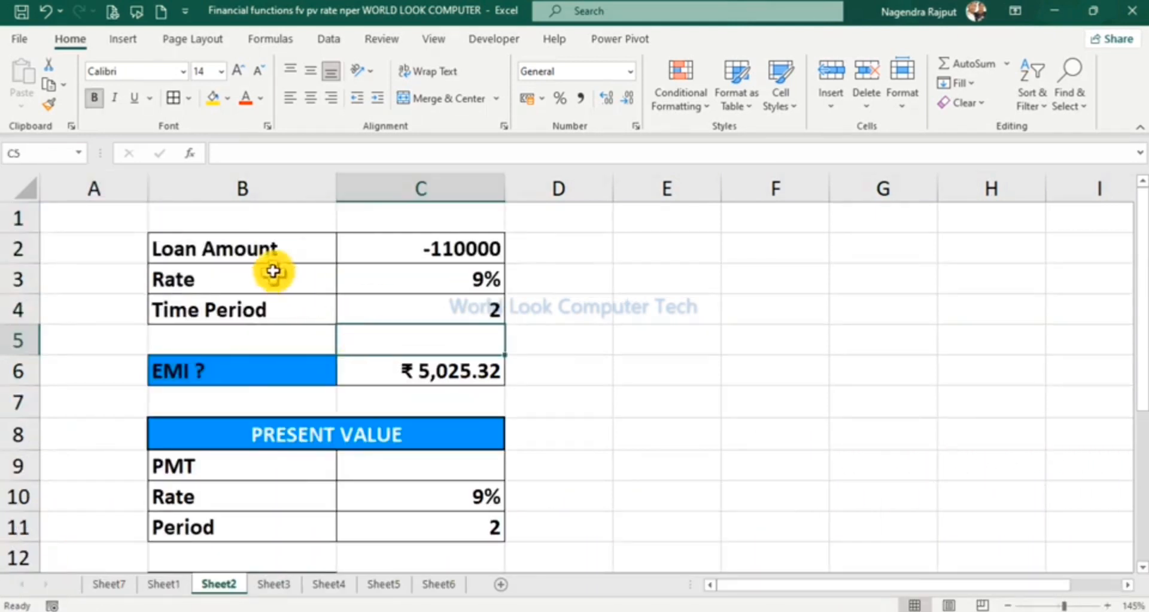
# Check the loan amount, rate and time period in C2:C4 of the EMI table.
pyautogui.click(469, 248)
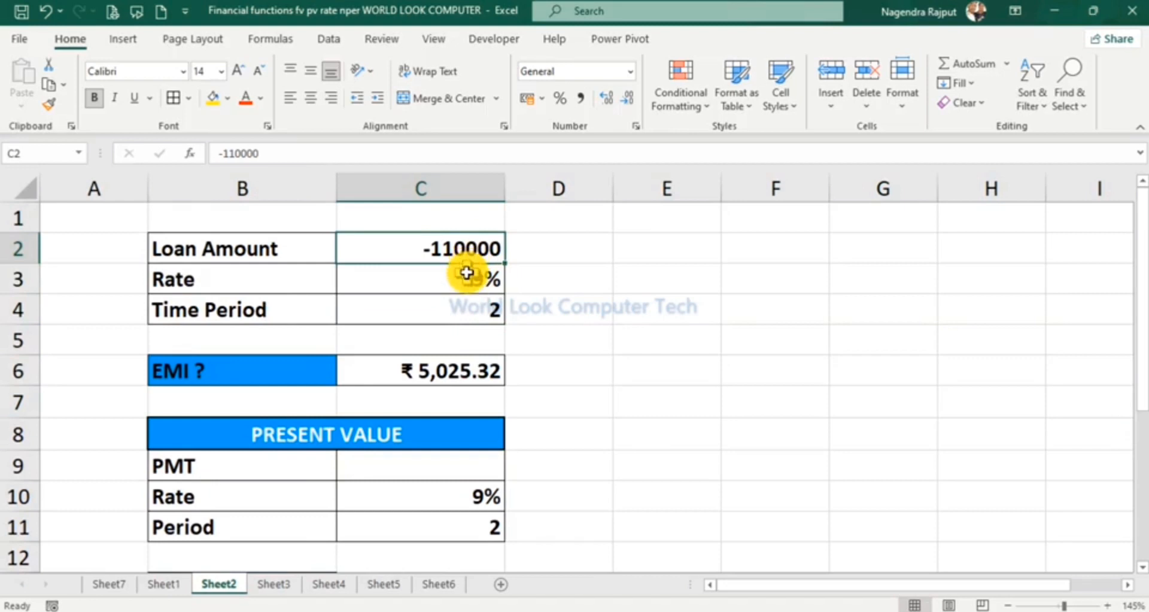
pyautogui.click(467, 273)
pyautogui.click(474, 306)
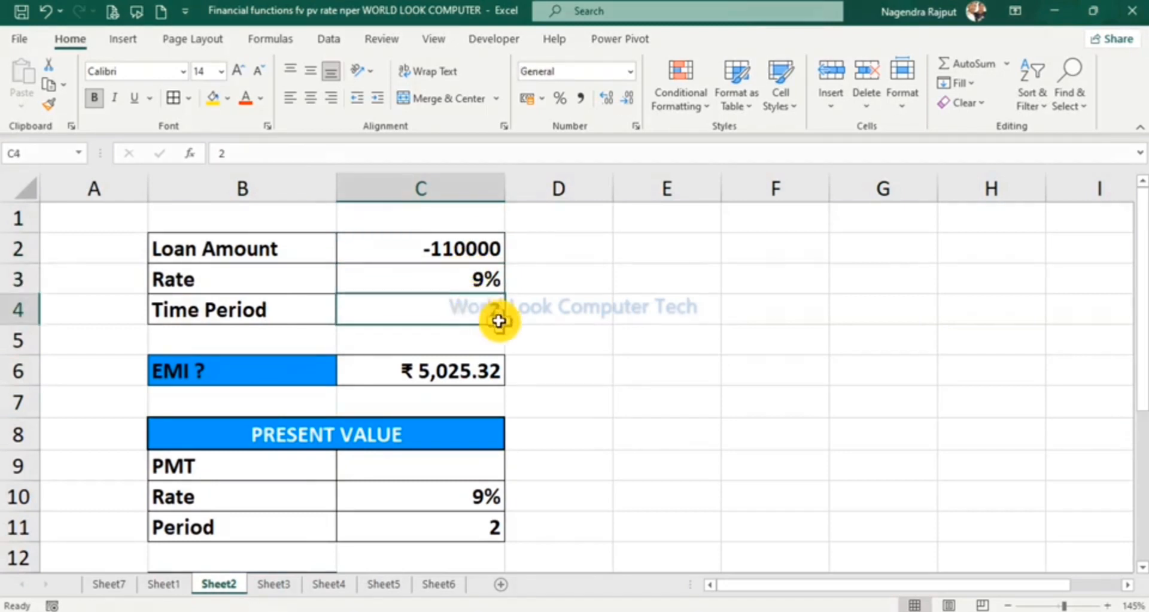
# Clear the EMI result in C6 and recalculate it with =PMT(C3/12,C4*12,C2).
pyautogui.click(464, 373)
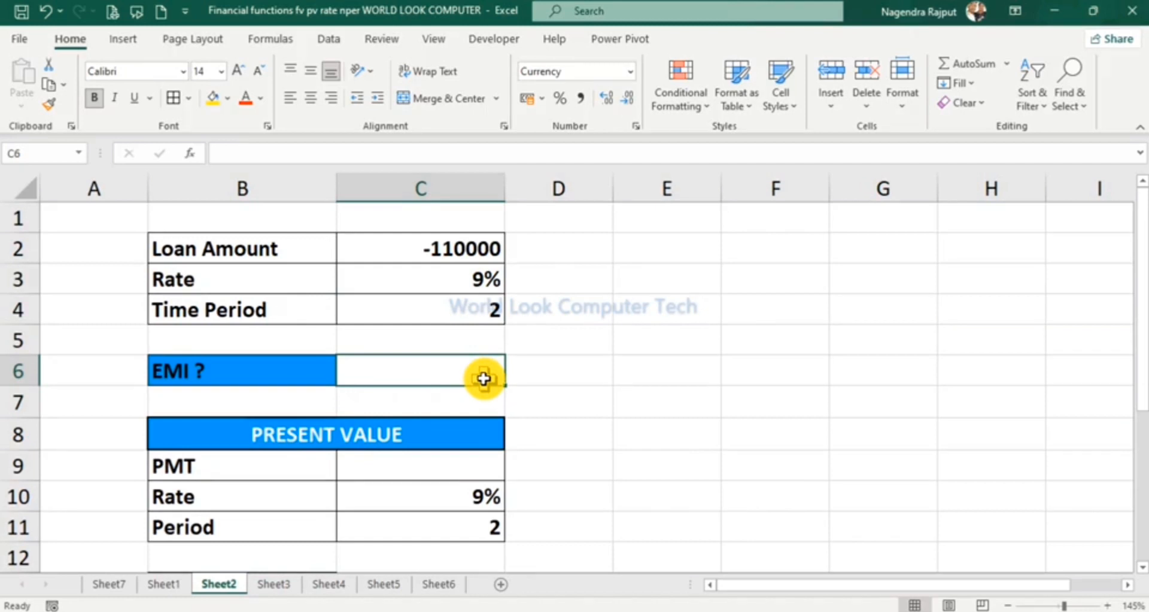
pyautogui.write('P')
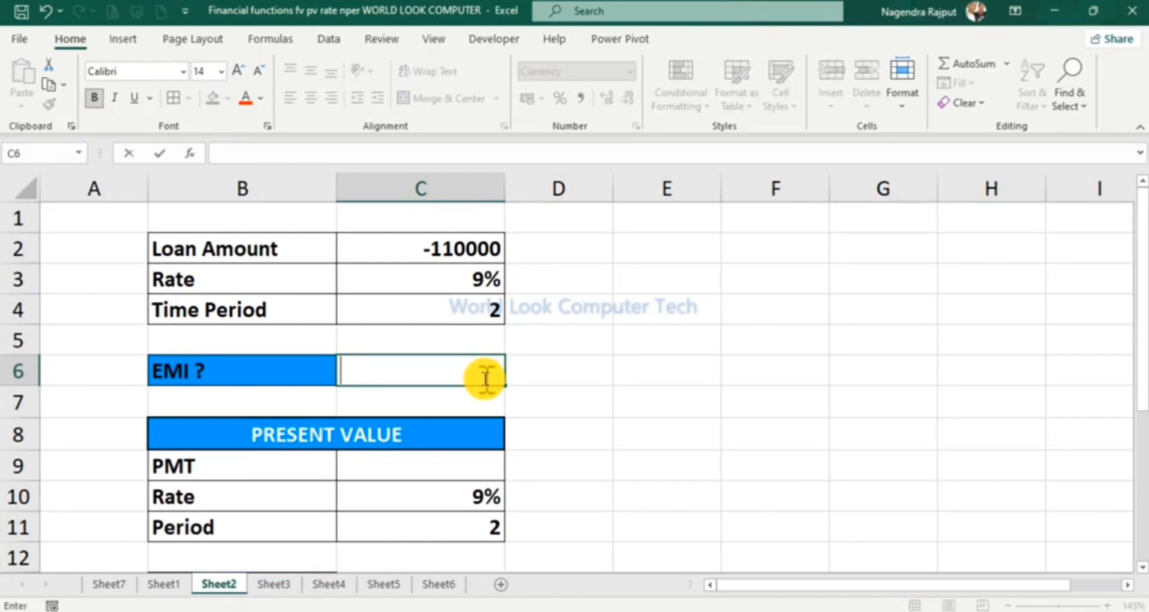
pyautogui.write('=PMT(')
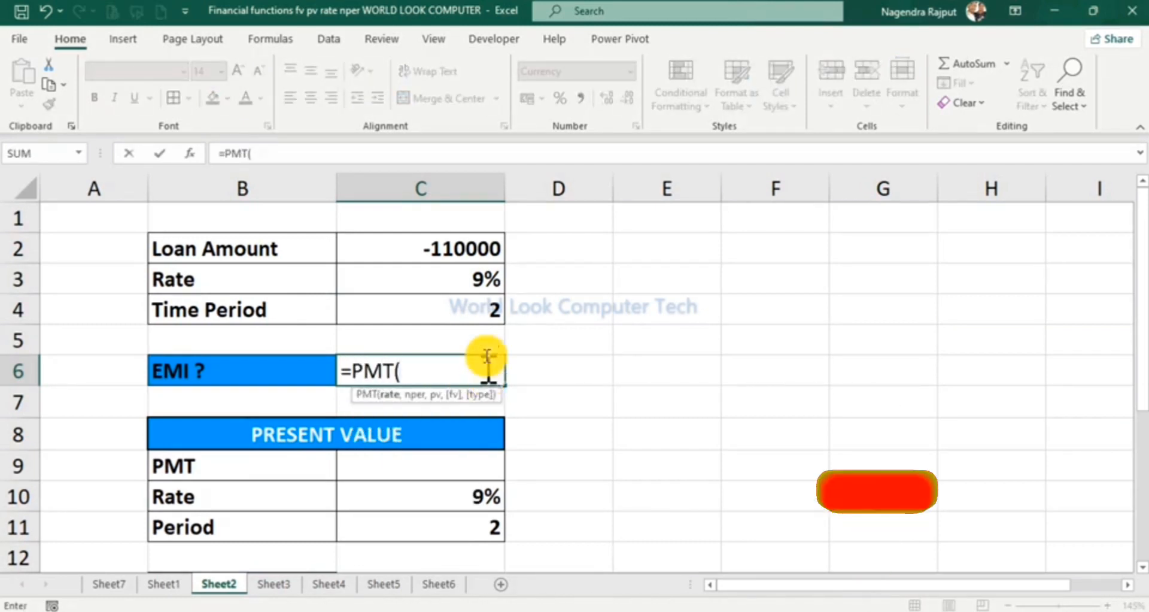
pyautogui.click(455, 283)
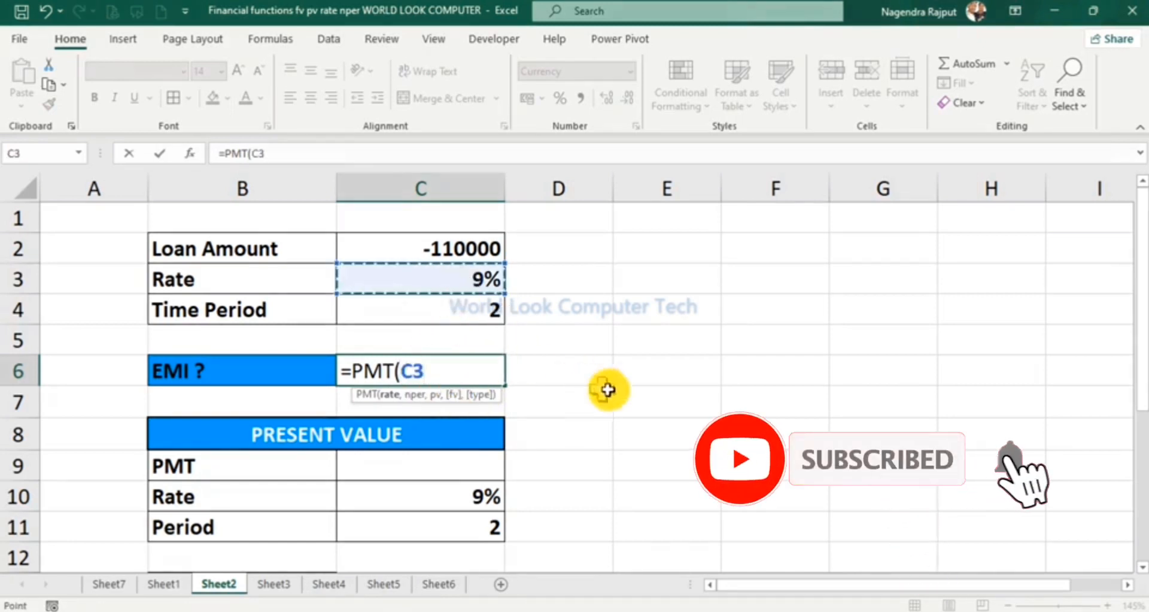
pyautogui.write('/12,')
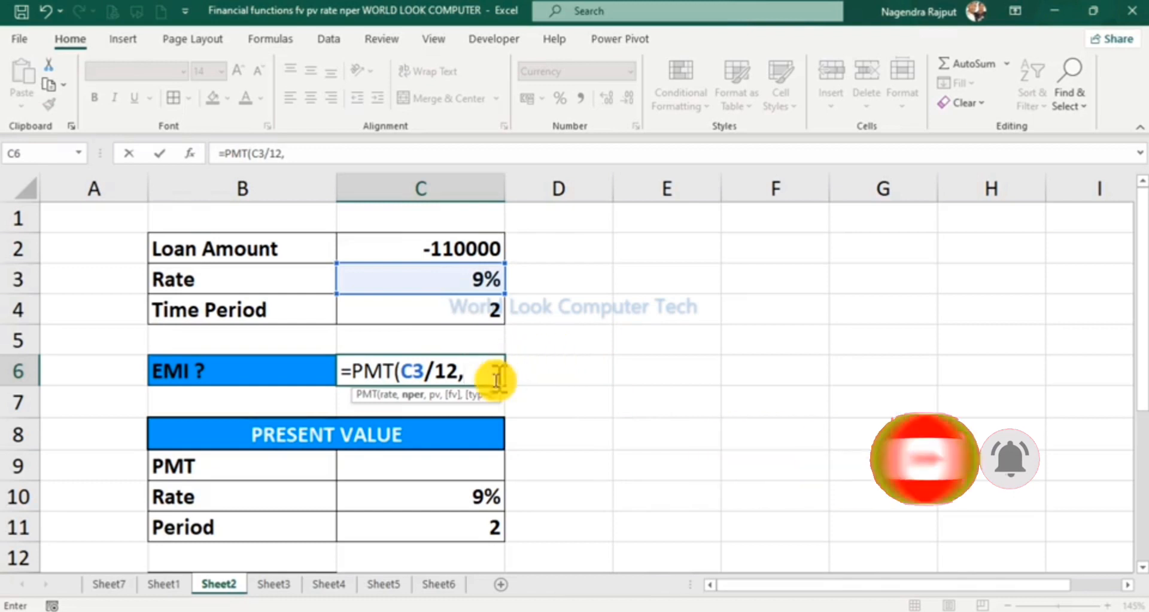
pyautogui.click(461, 316)
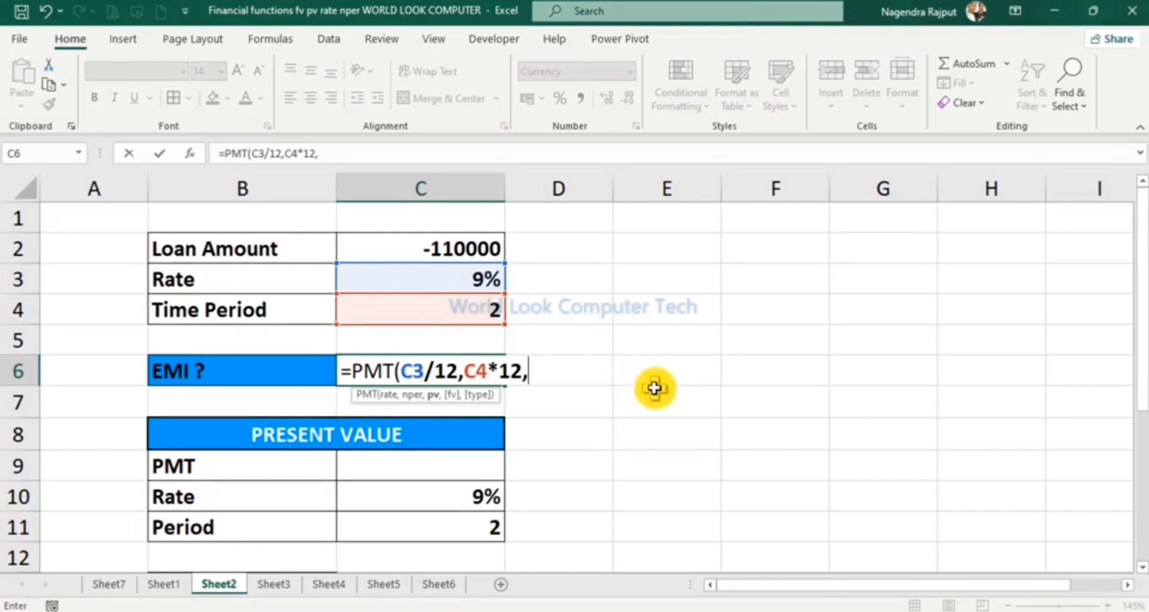
pyautogui.click(449, 244)
pyautogui.press('Return')
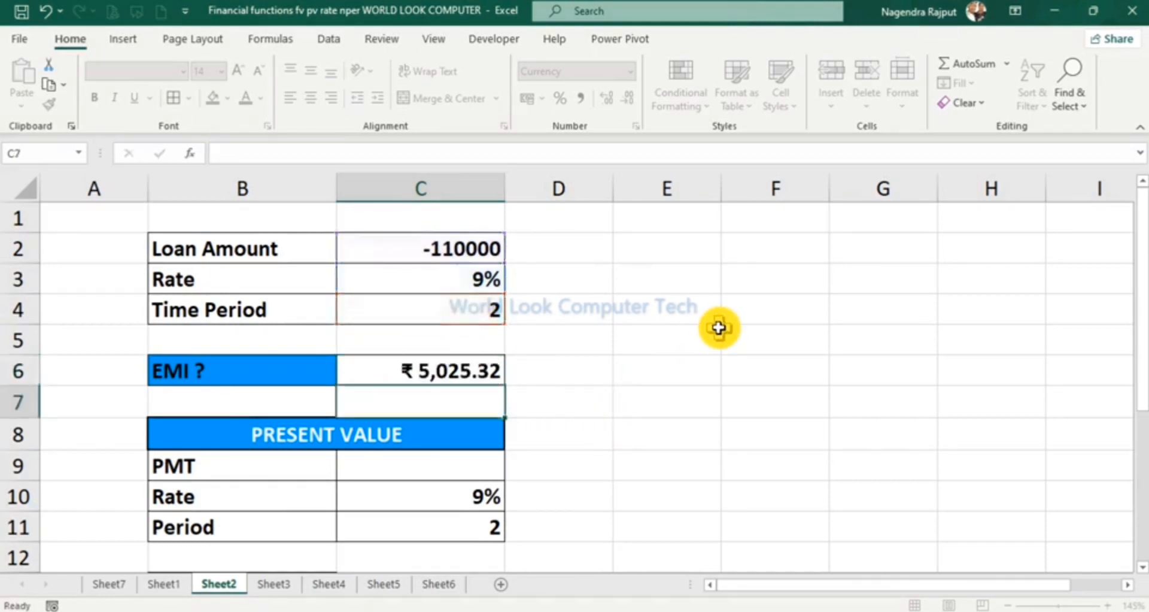
# Enter the calculated EMI, 5025.32, as the PMT value in C9 of the PRESENT VALUE table.
pyautogui.click(459, 372)
pyautogui.click(453, 471)
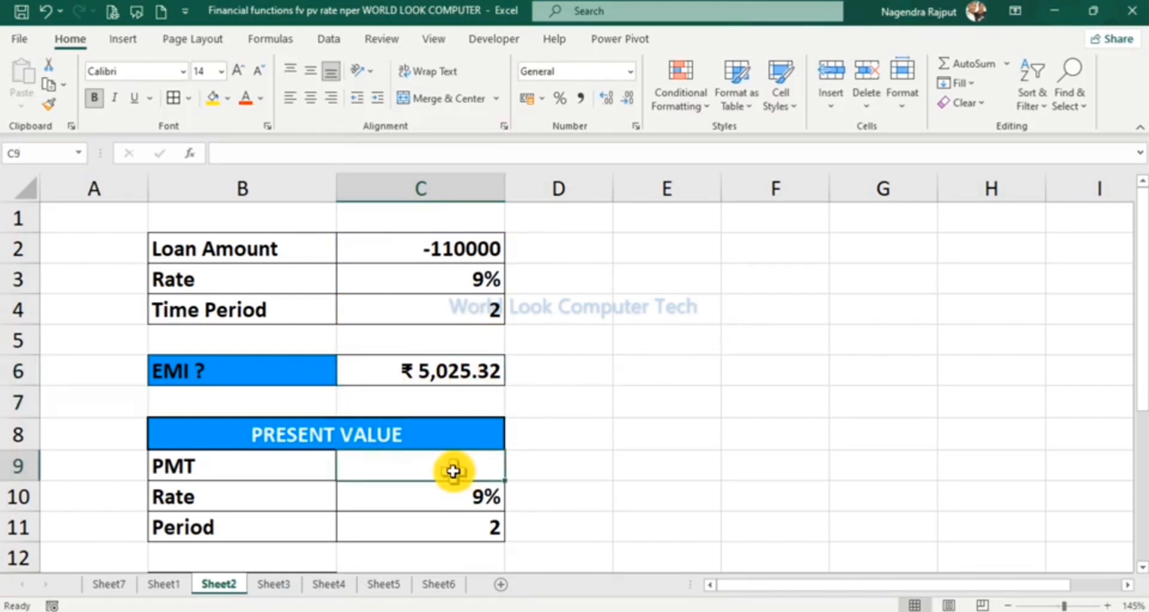
pyautogui.write('502')
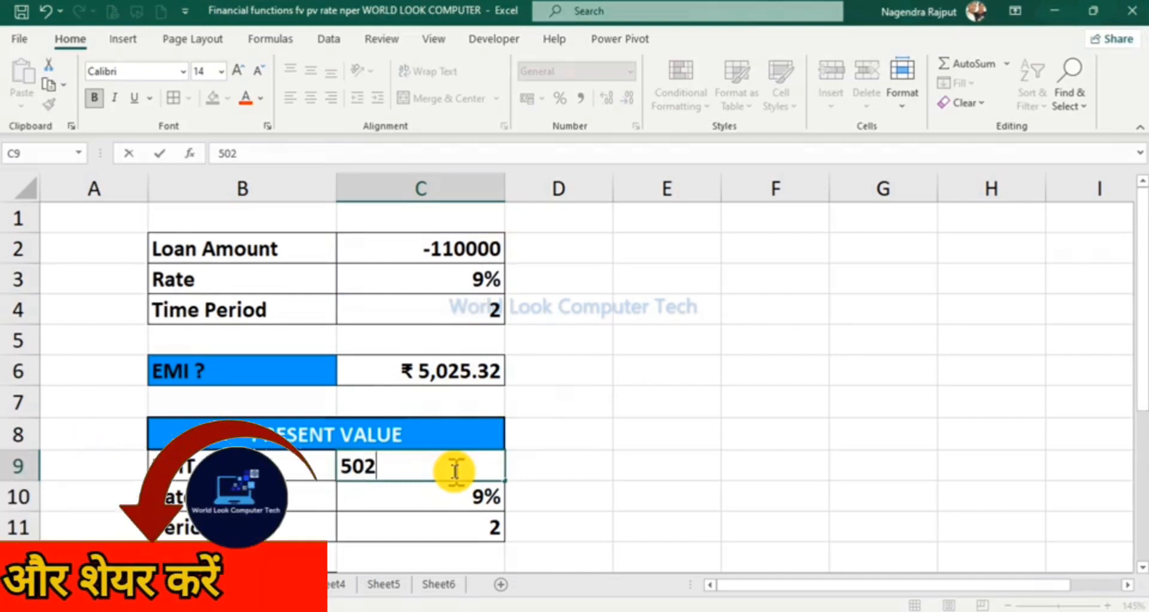
pyautogui.write('5.')
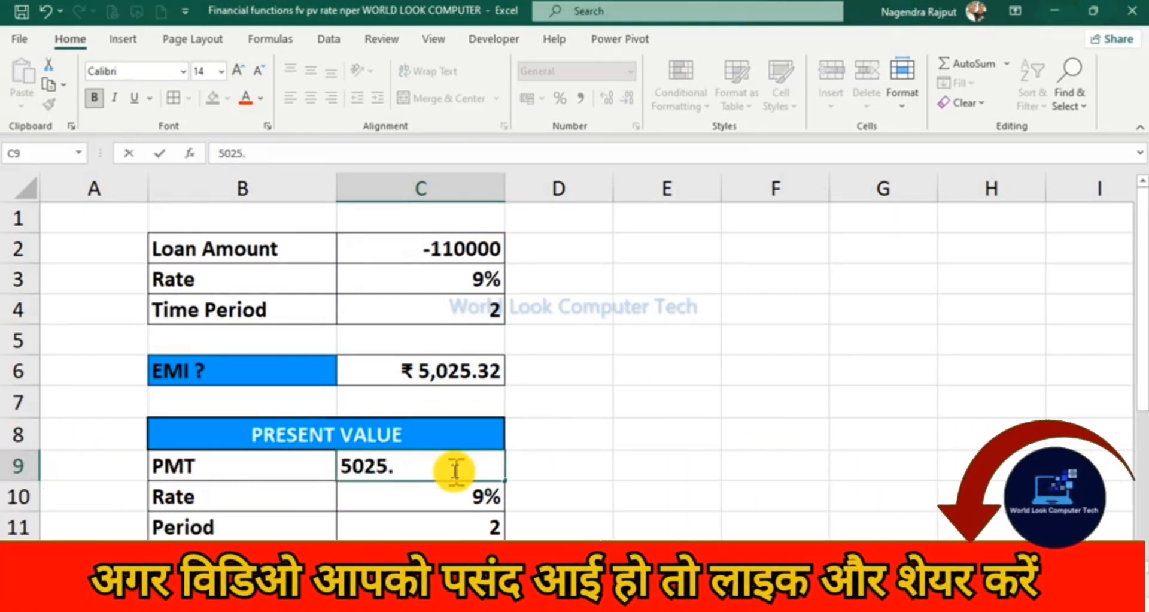
pyautogui.write('32')
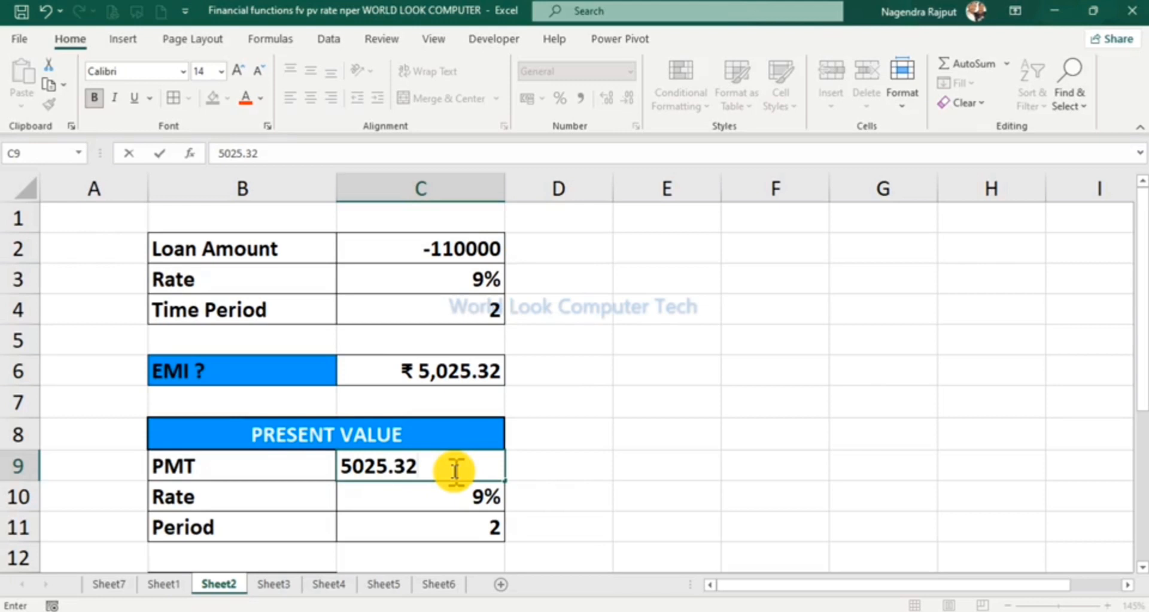
pyautogui.press('Return')
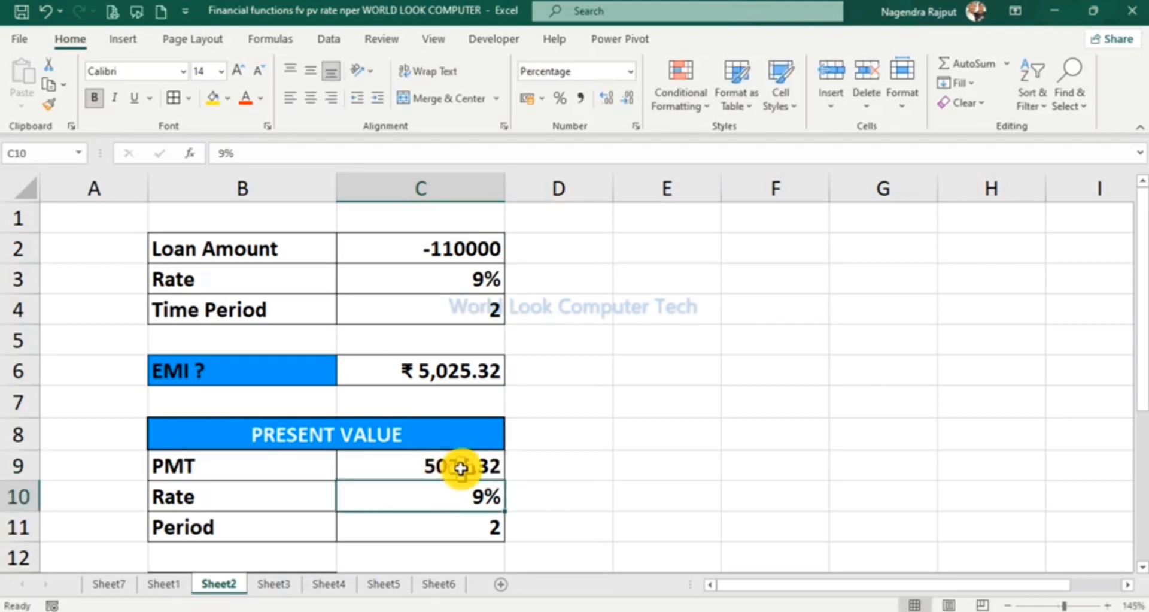
# Start a PV formula in C13 beside Present Value, using C10/12 as the rate.
pyautogui.scroll(-2, 442, 529)
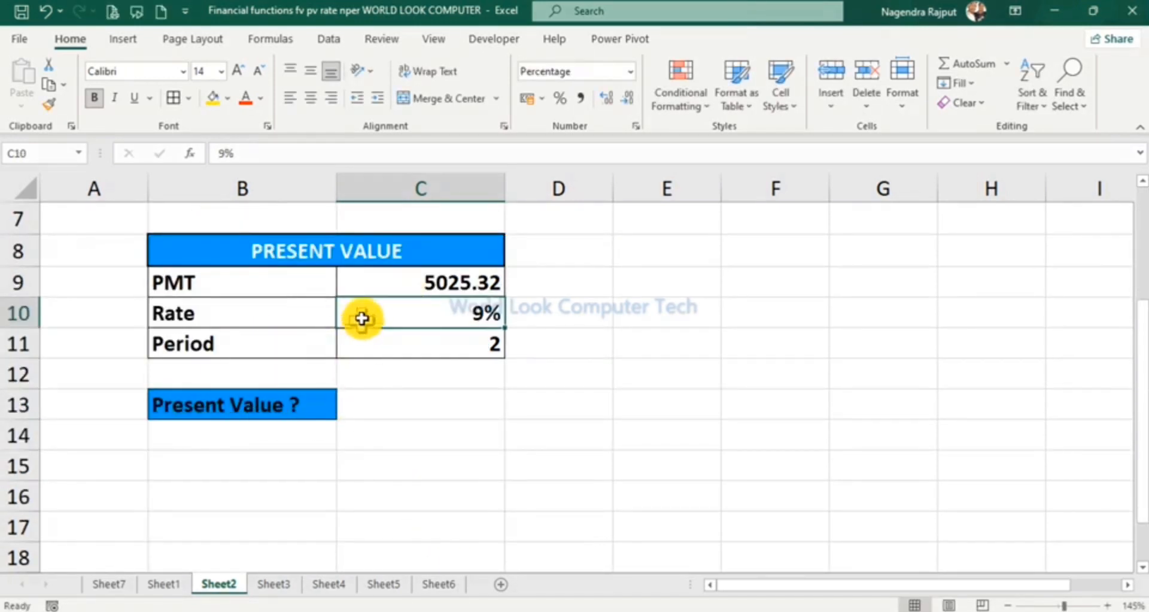
pyautogui.click(458, 411)
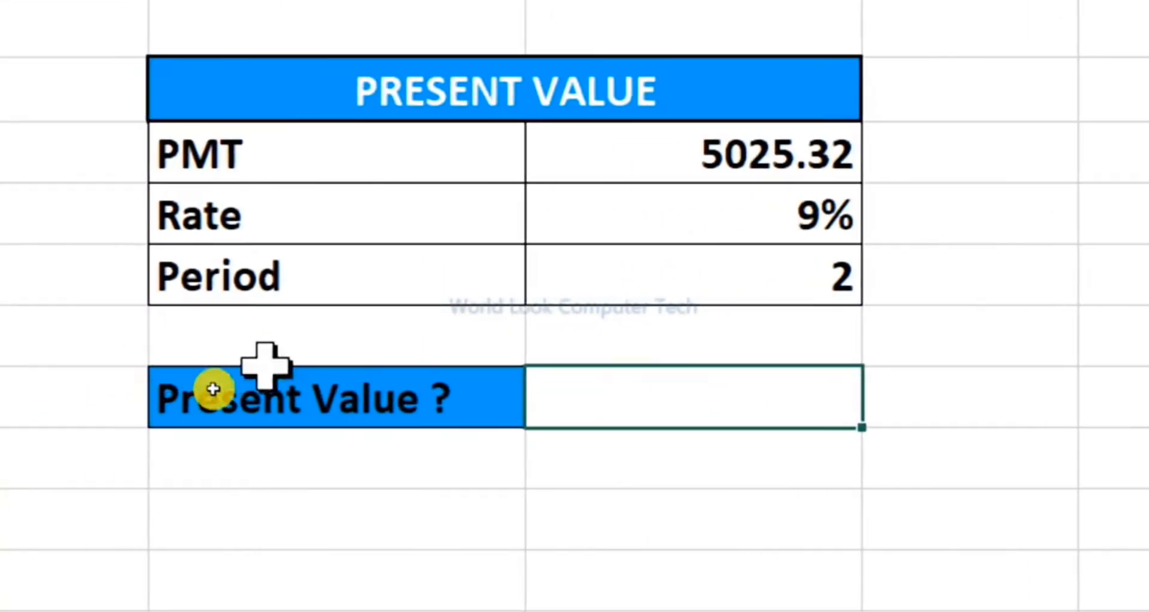
pyautogui.write('=')
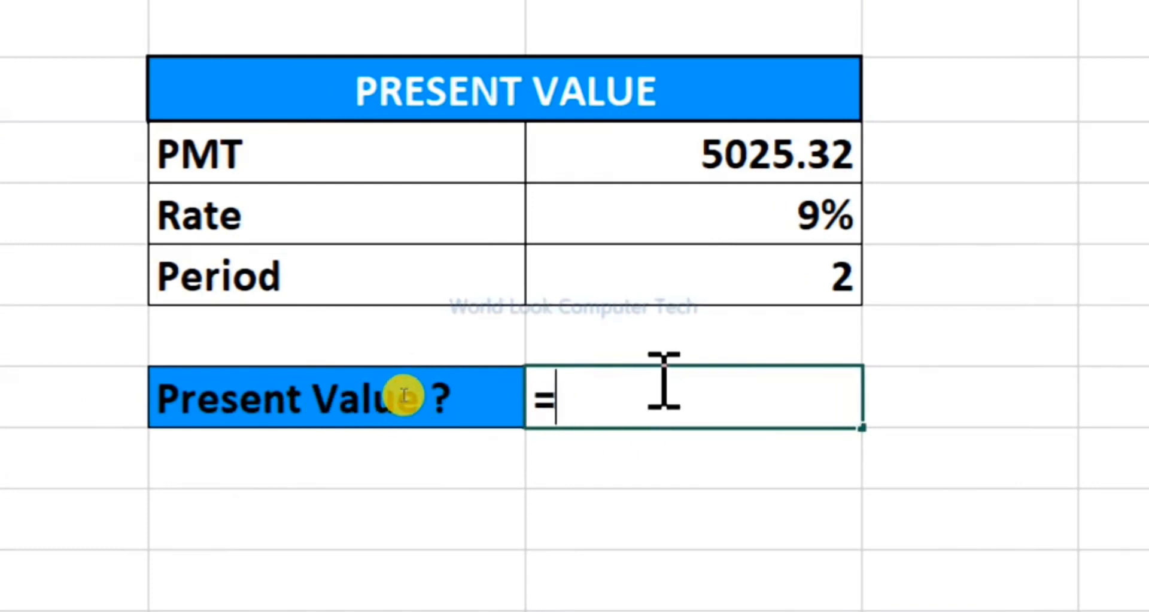
pyautogui.write('PV')
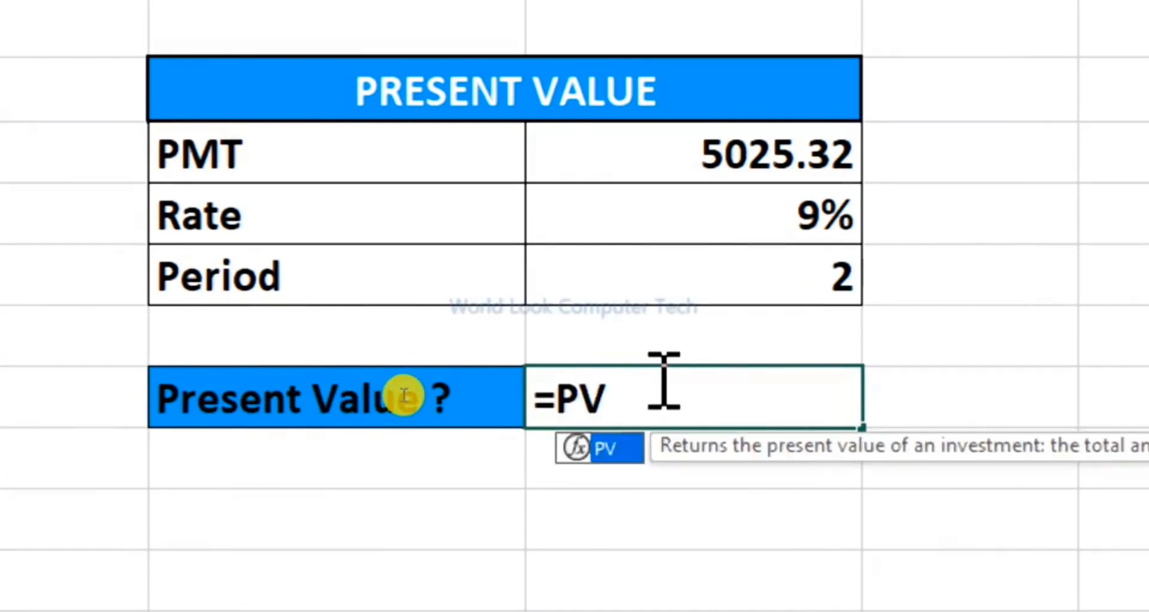
pyautogui.write('(')
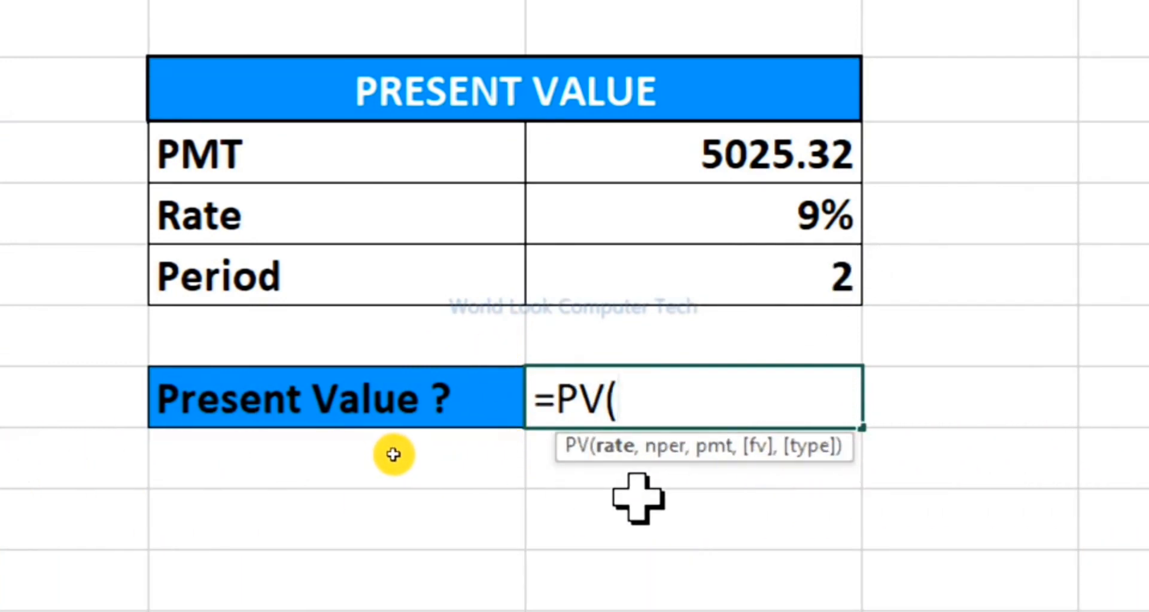
pyautogui.click(825, 215)
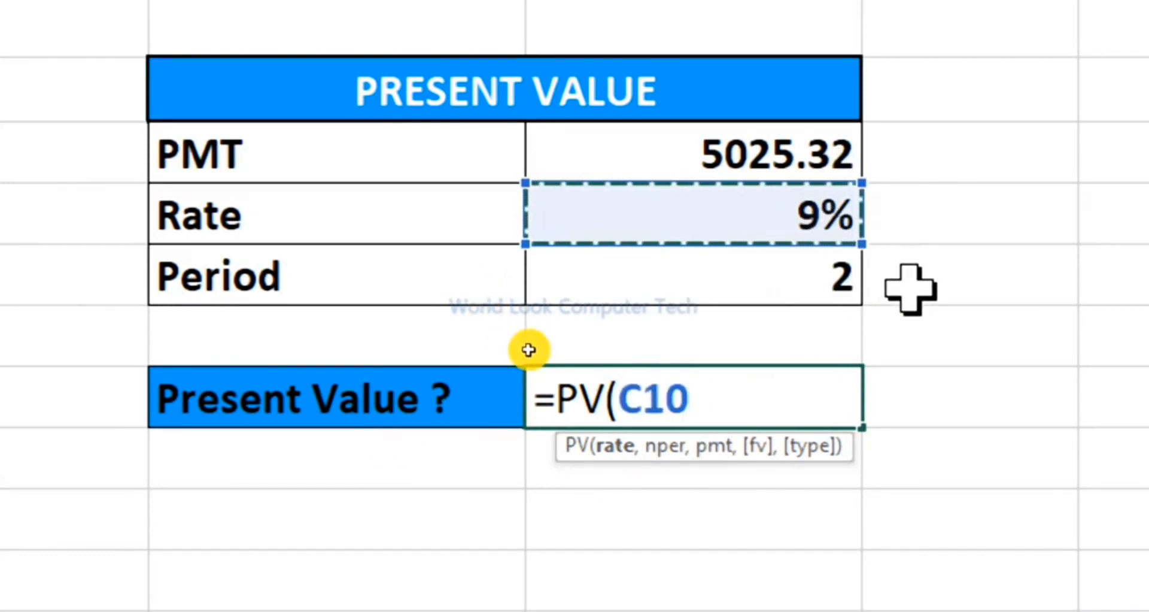
pyautogui.write('/12')
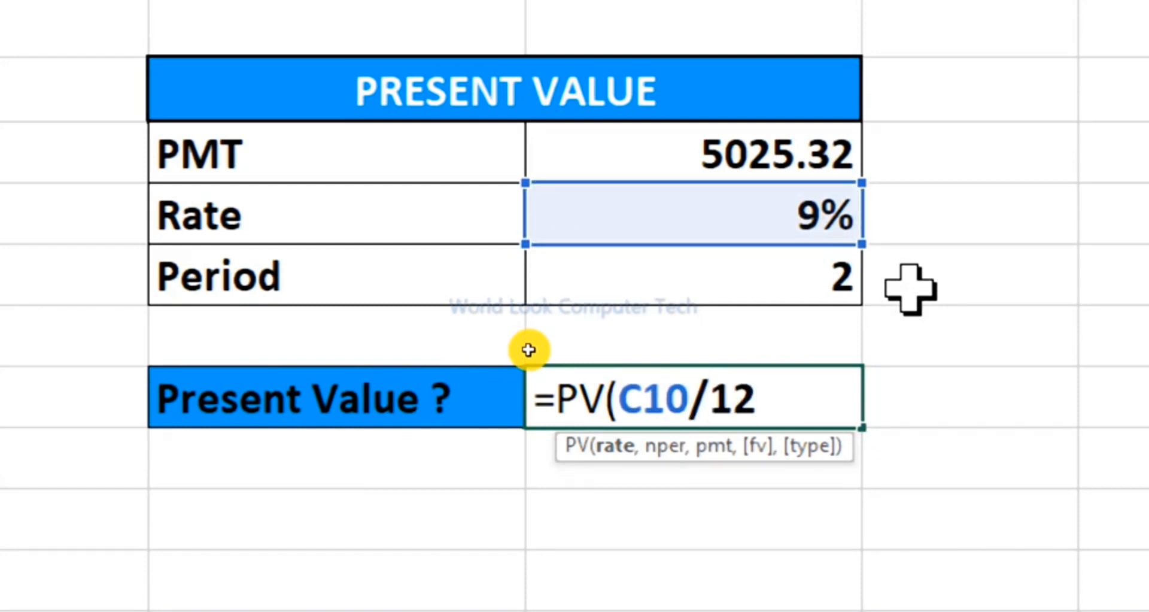
pyautogui.write(',')
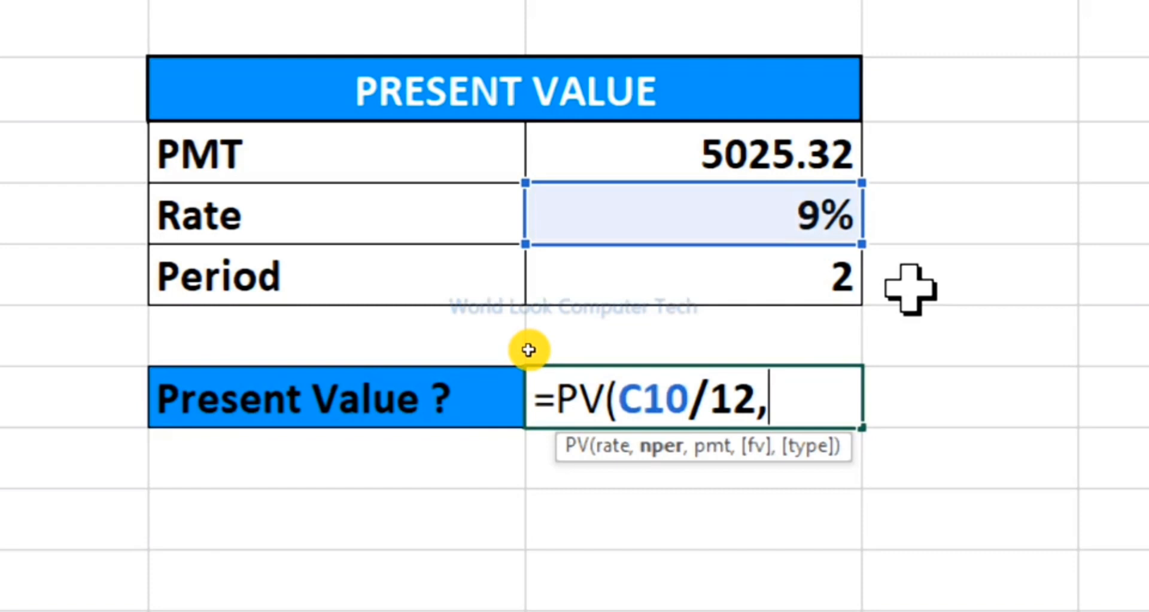
# Complete the PV formula in C13 with C11*12 as the number of periods and C9 as the payment.
pyautogui.click(731, 288)
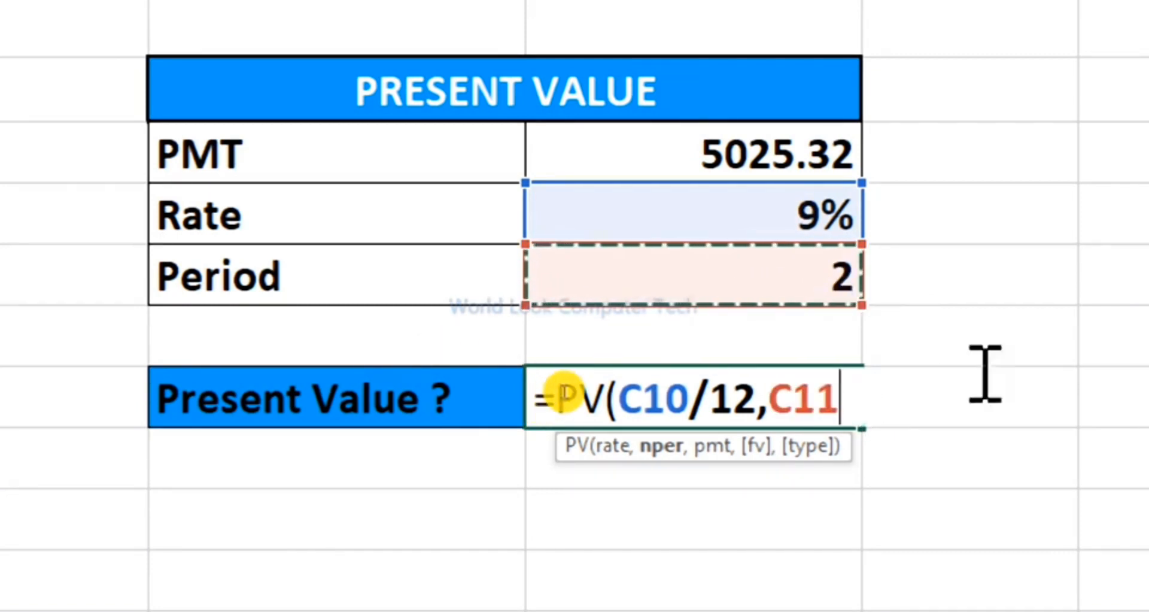
pyautogui.write('*12,')
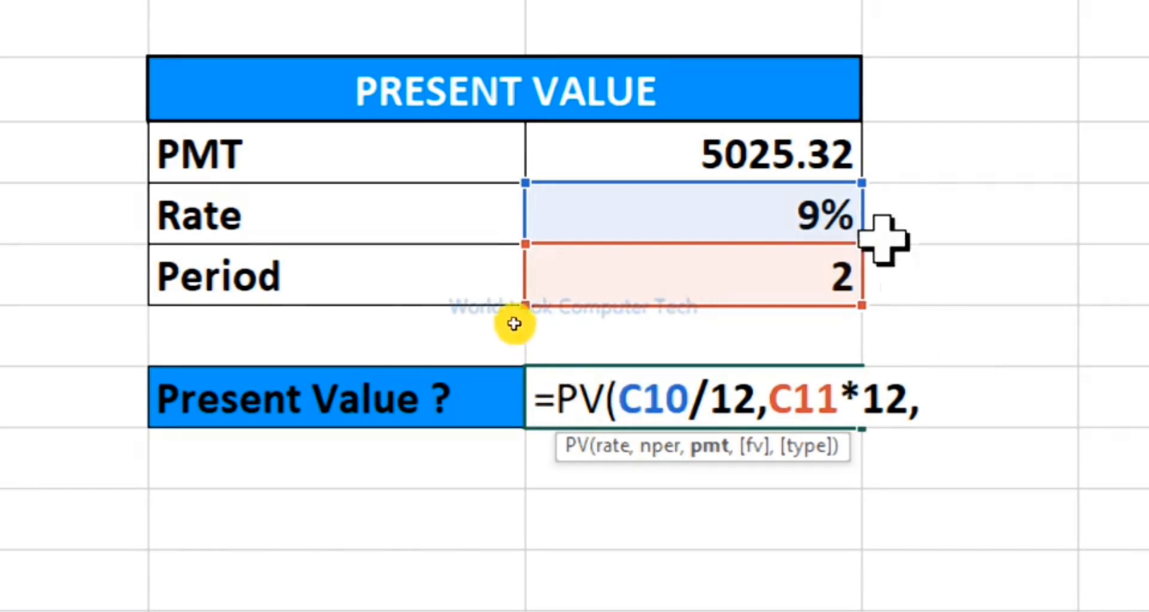
pyautogui.click(708, 151)
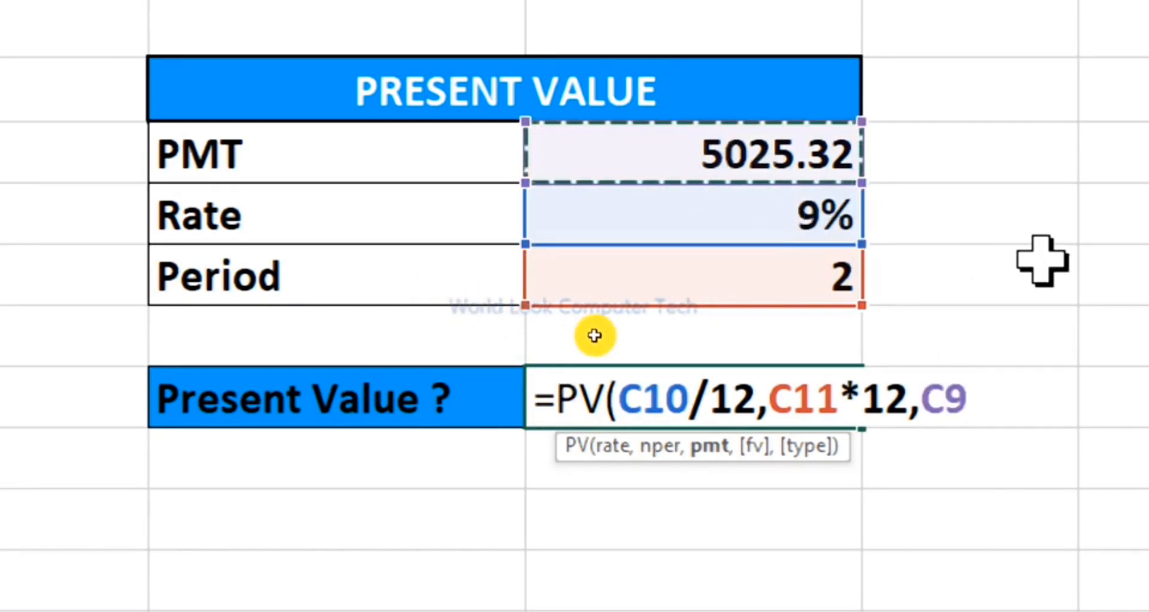
pyautogui.write(')')
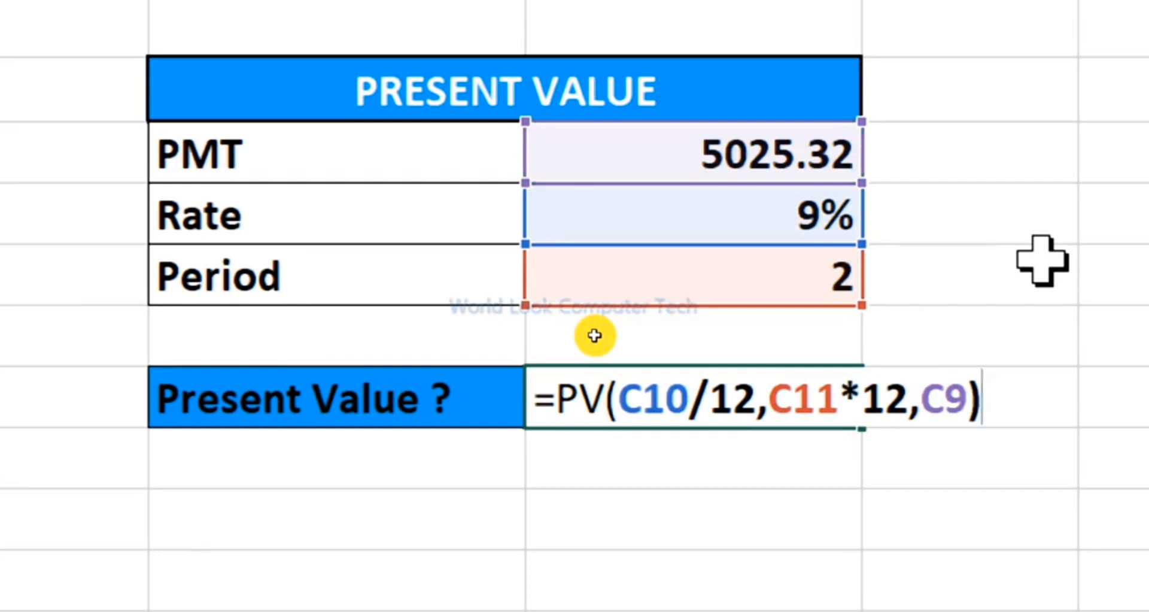
pyautogui.press('Return')
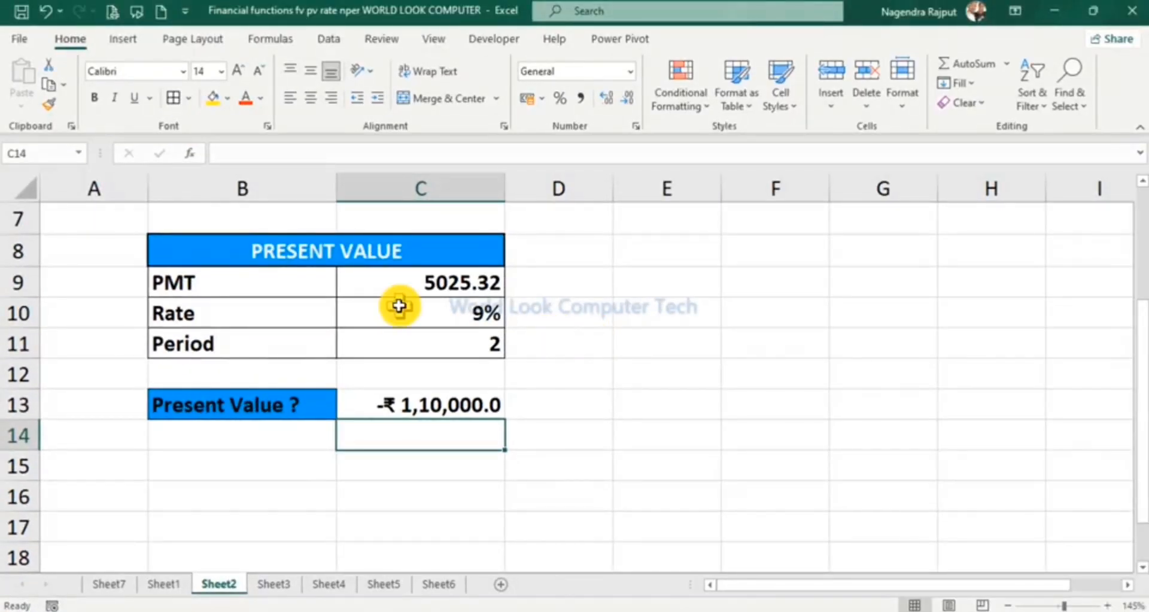
# Open Sheet3 and clear the FUTURE VALUE result in C8 of the FV table.
pyautogui.click(285, 586)
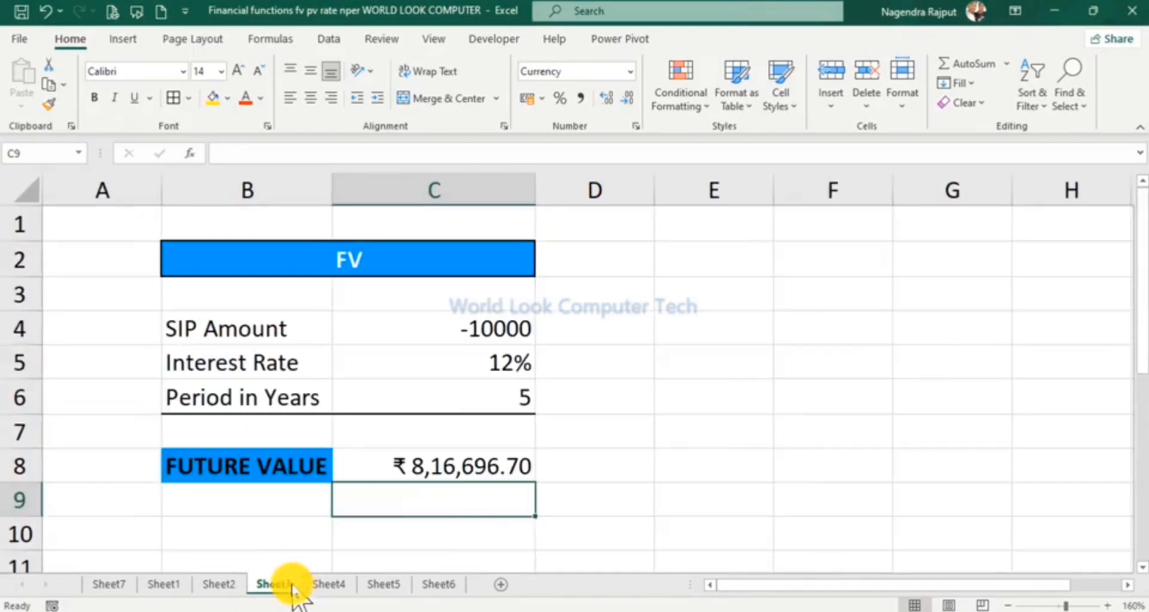
pyautogui.click(640, 342)
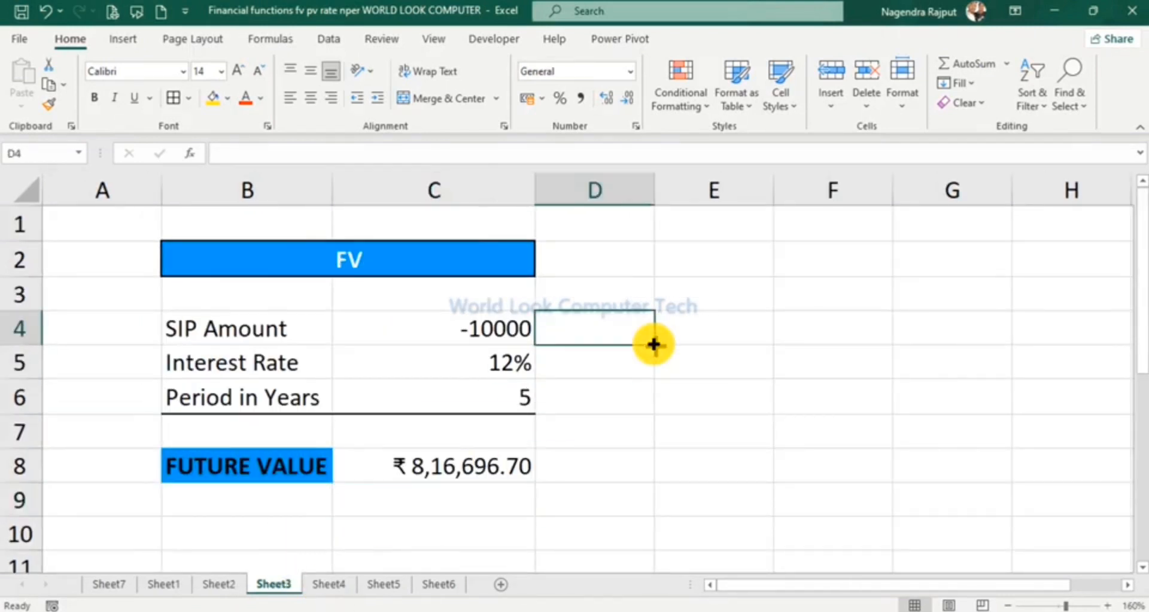
pyautogui.click(488, 468)
pyautogui.press('Delete')
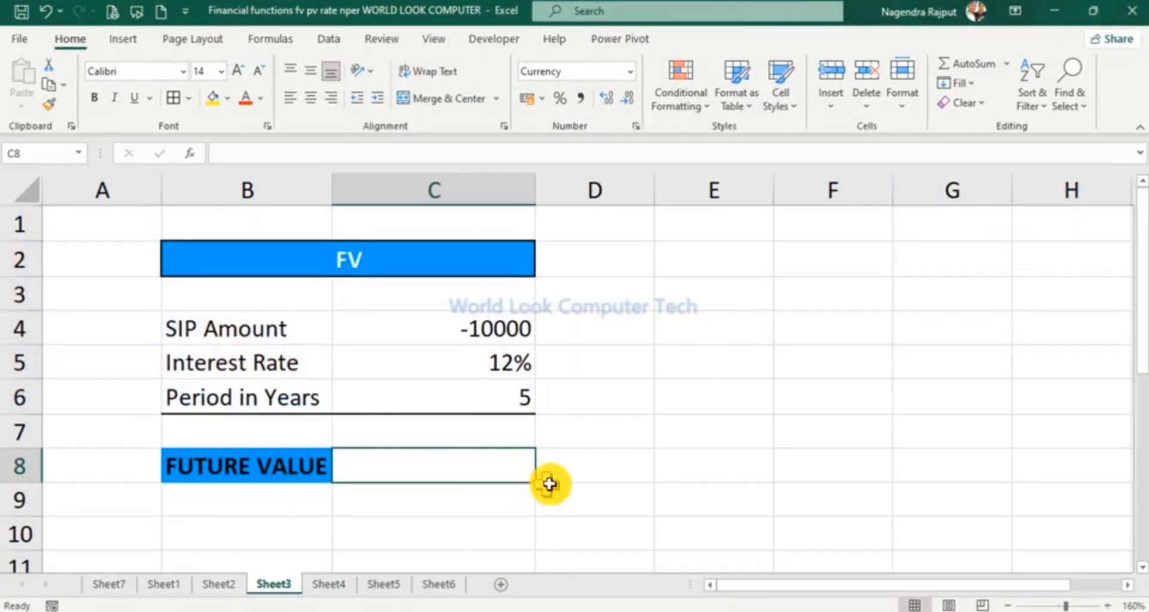
pyautogui.click(572, 462)
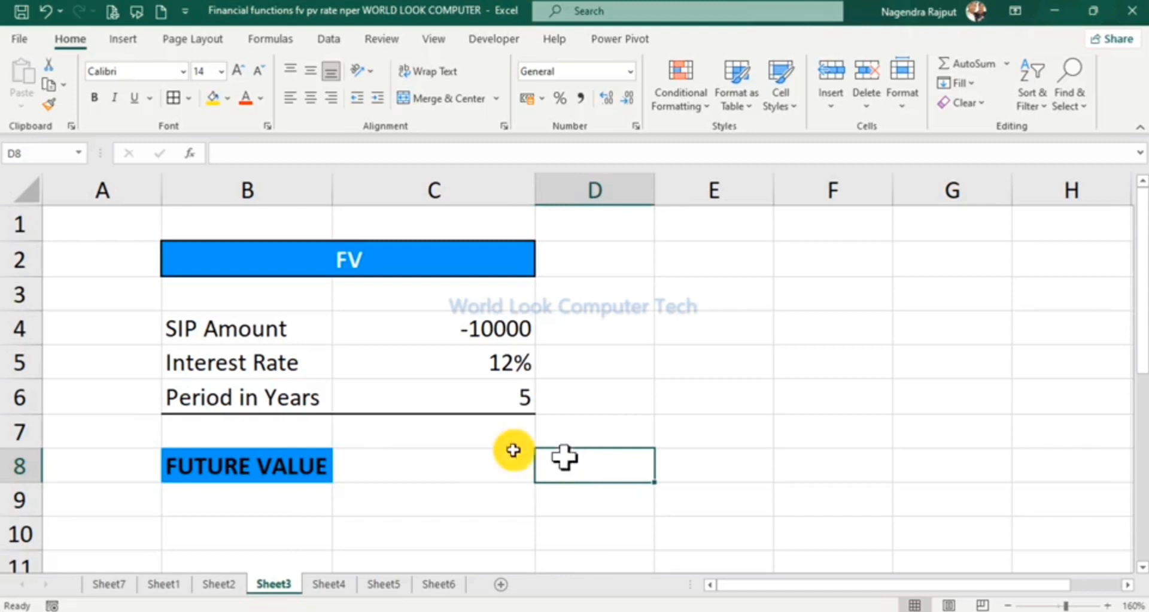
# Start an FV formula in C8 beside FUTURE VALUE, using C5/12 as the rate.
pyautogui.click(231, 329)
pyautogui.click(467, 328)
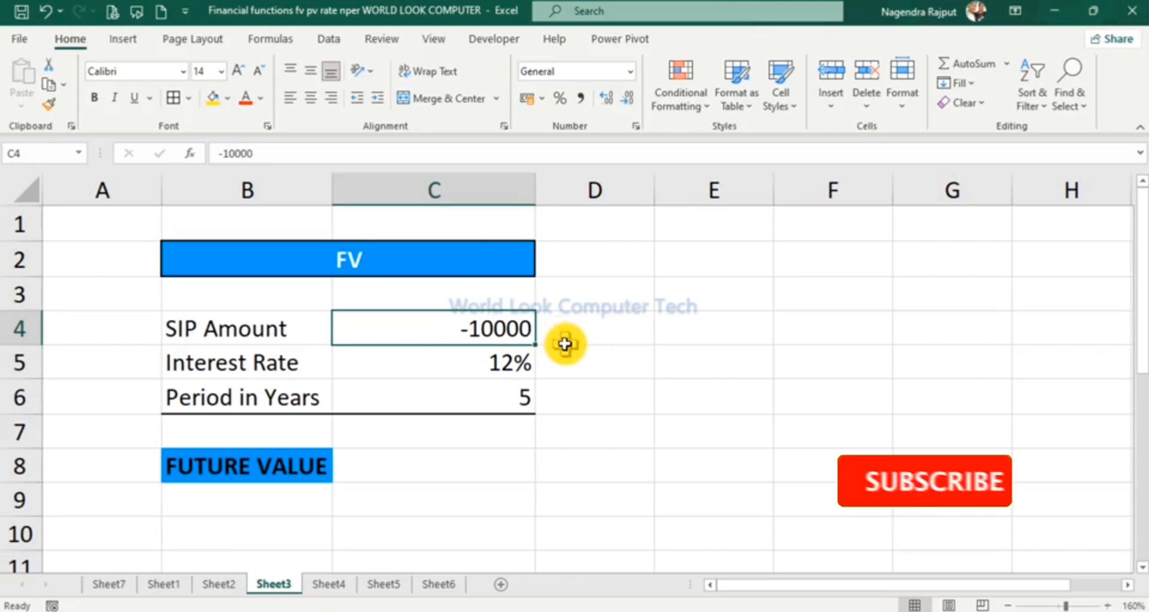
pyautogui.click(468, 474)
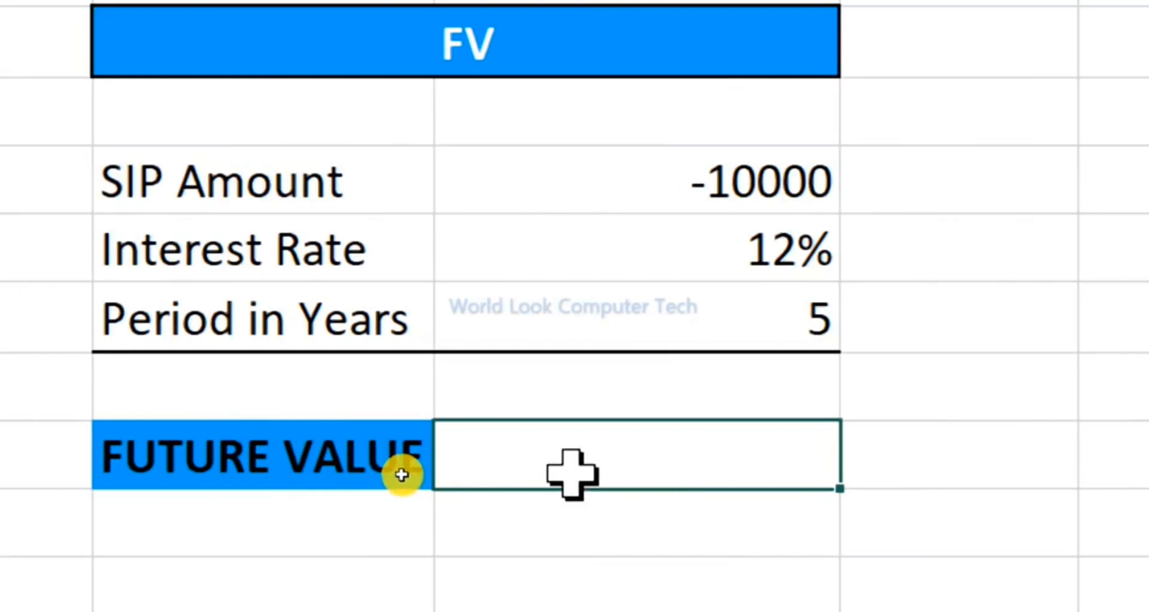
pyautogui.write('=')
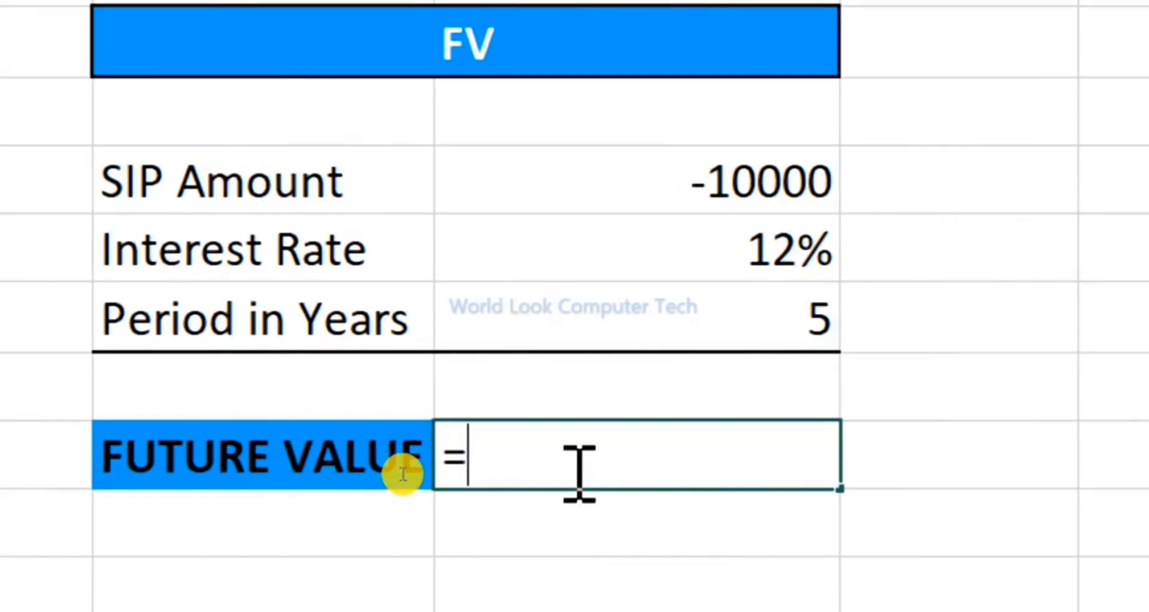
pyautogui.write('FV(')
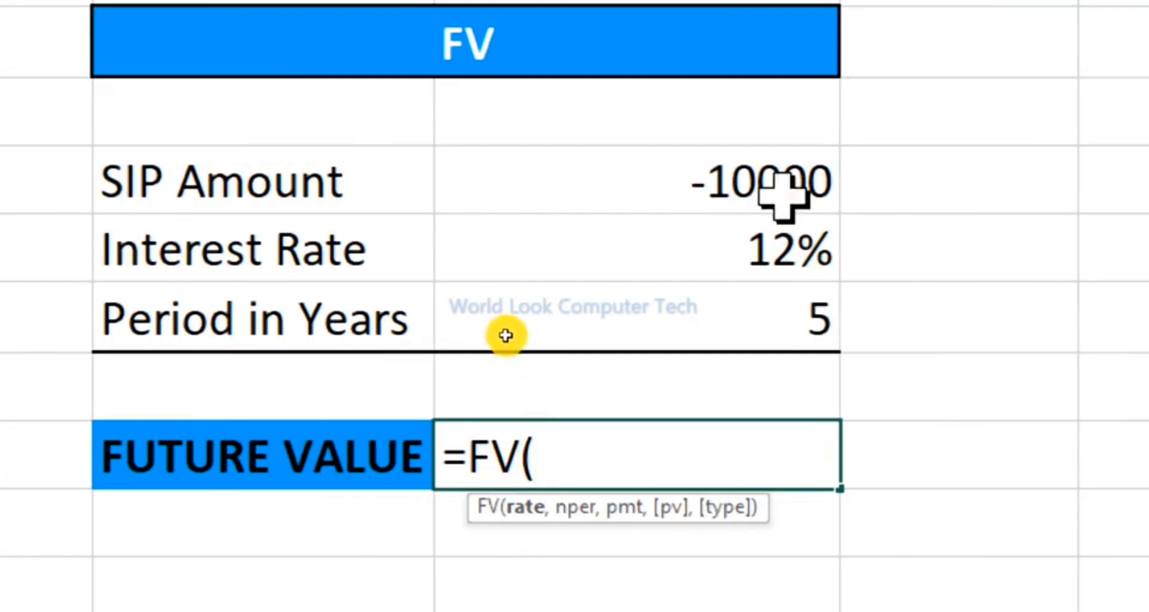
pyautogui.click(772, 260)
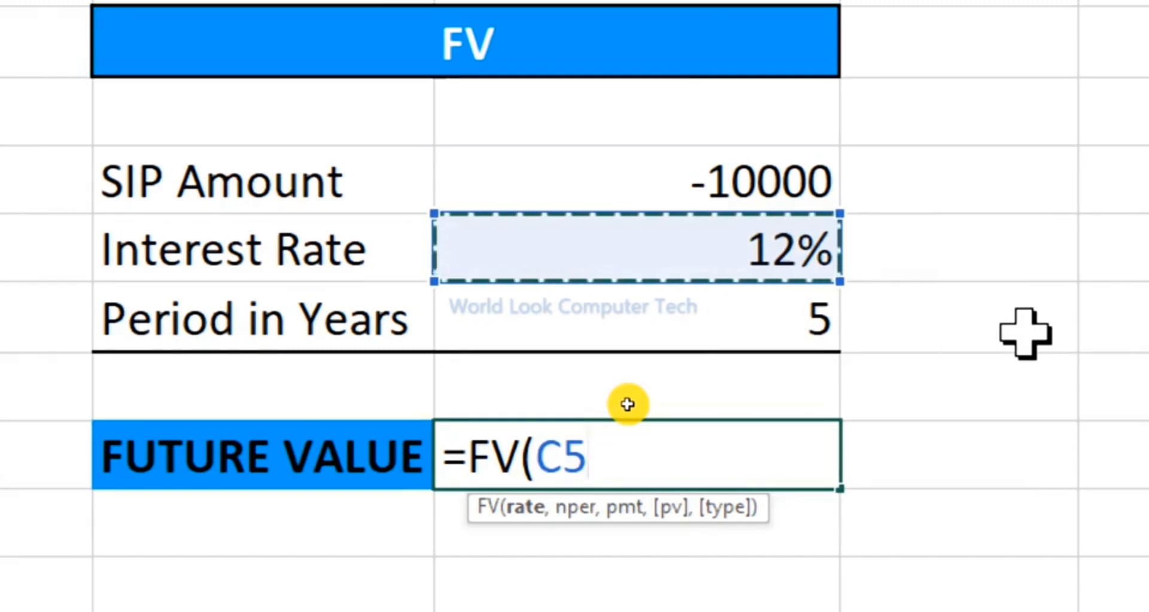
pyautogui.write('/12')
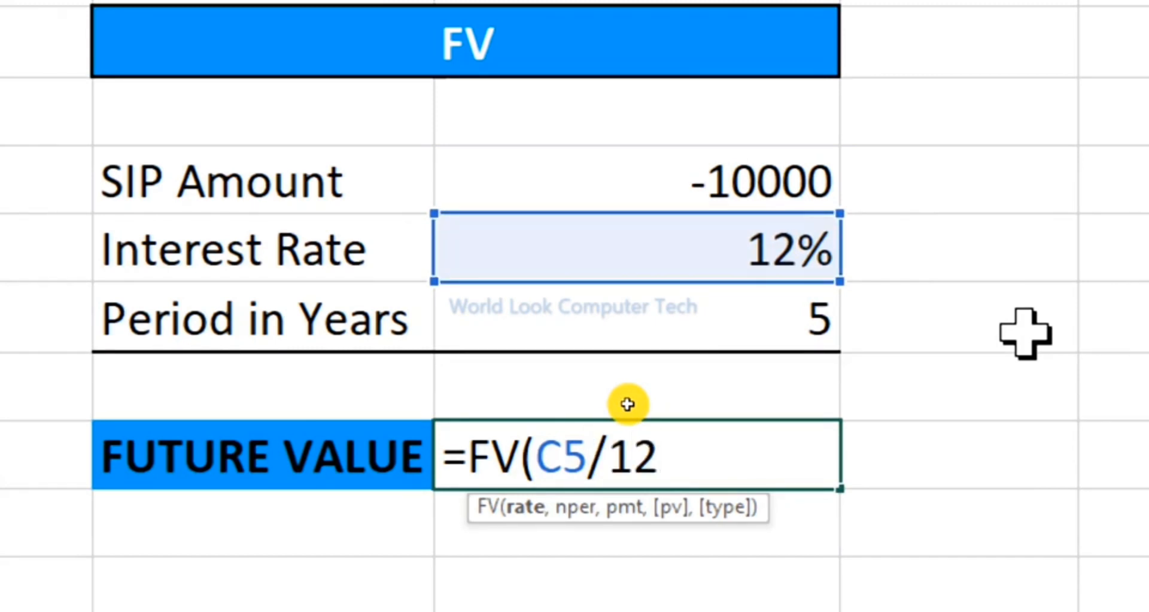
pyautogui.write(',')
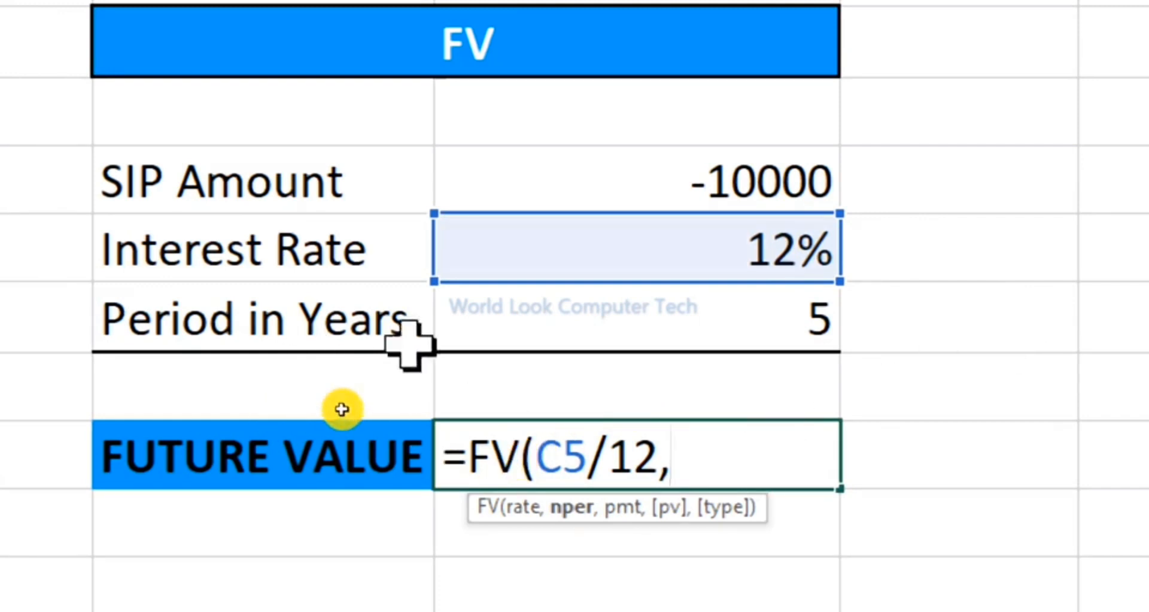
# Complete the FV formula in C8 with C6*12 as the number of periods and the SIP Amount in C4 as the payment.
pyautogui.click(710, 336)
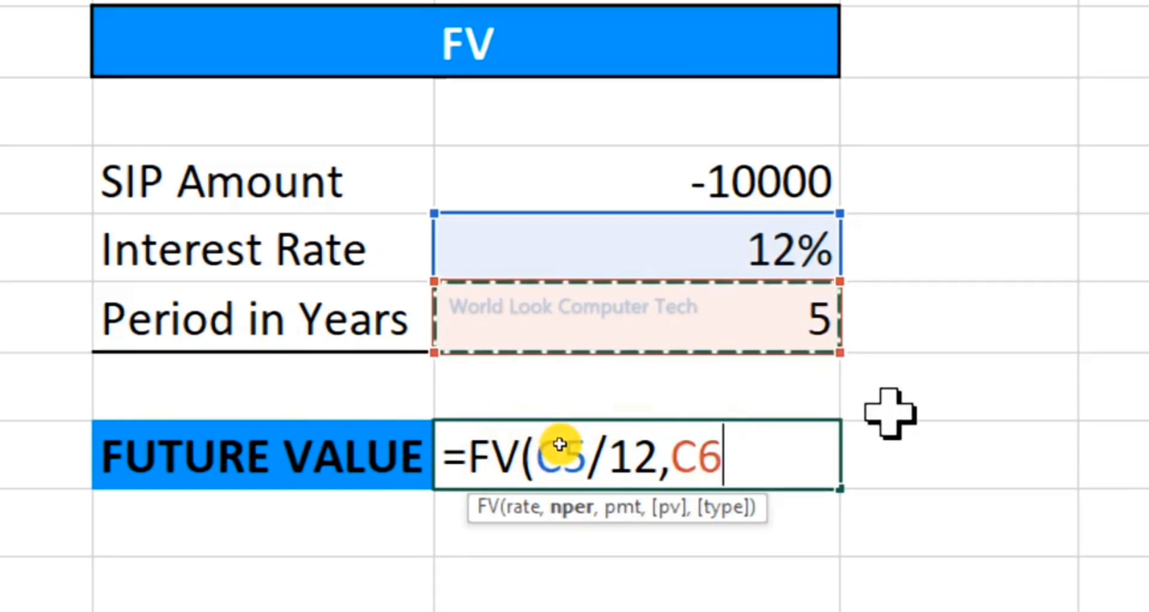
pyautogui.write('*12')
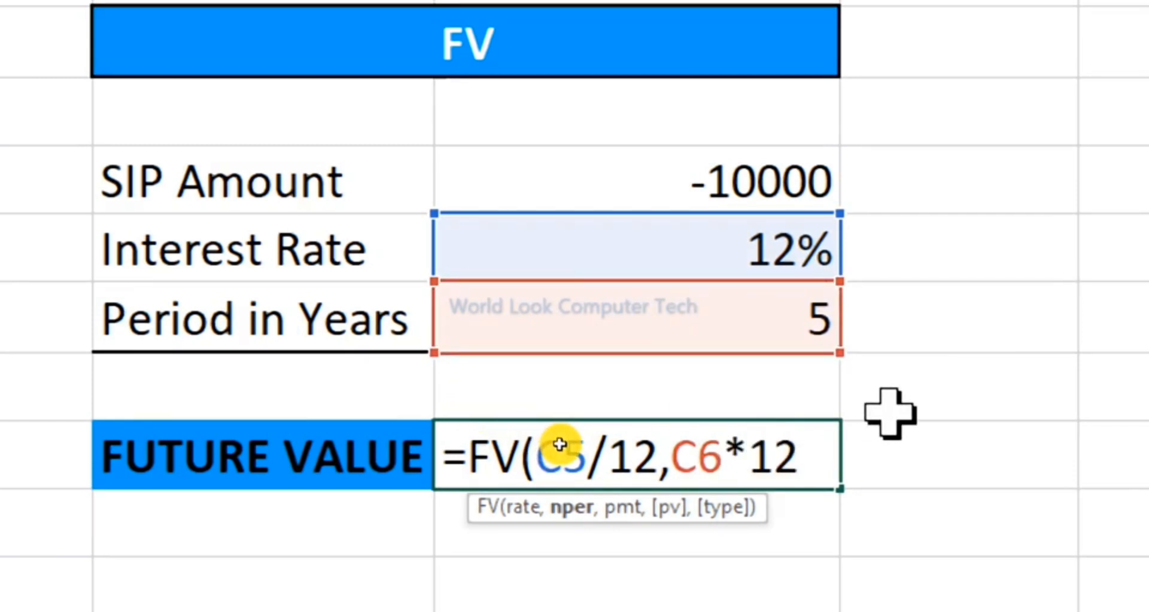
pyautogui.write(',')
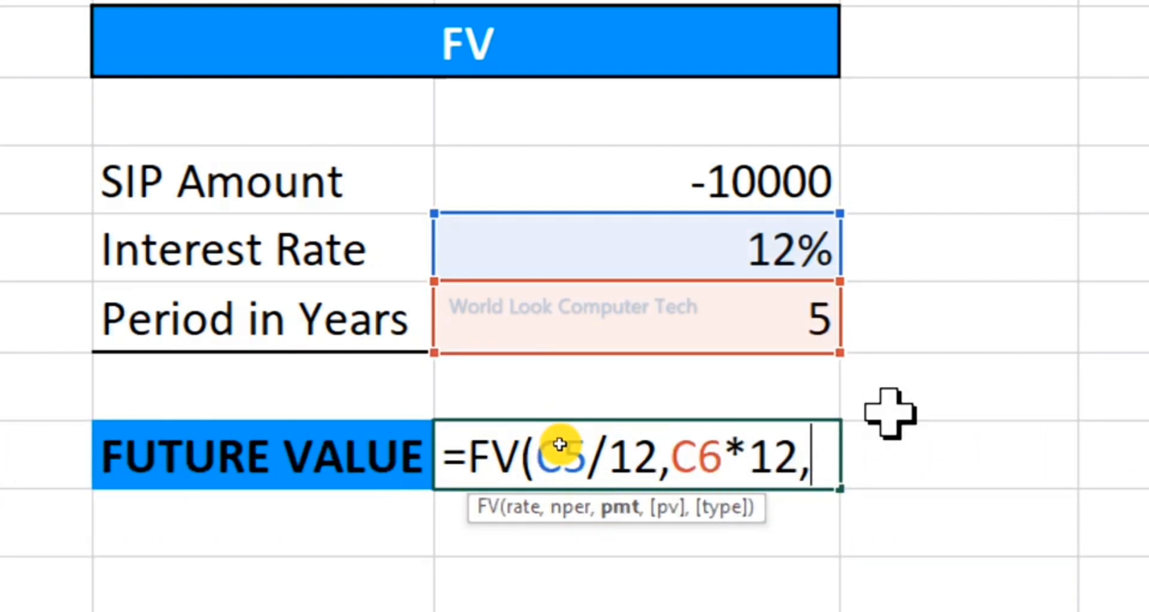
pyautogui.click(736, 180)
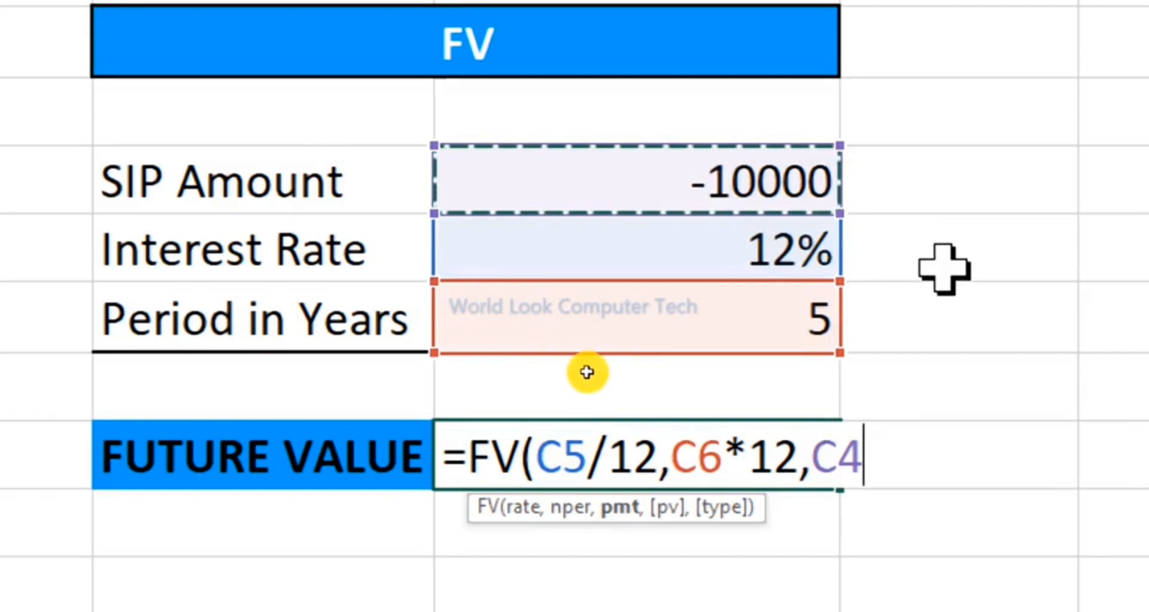
pyautogui.write(')')
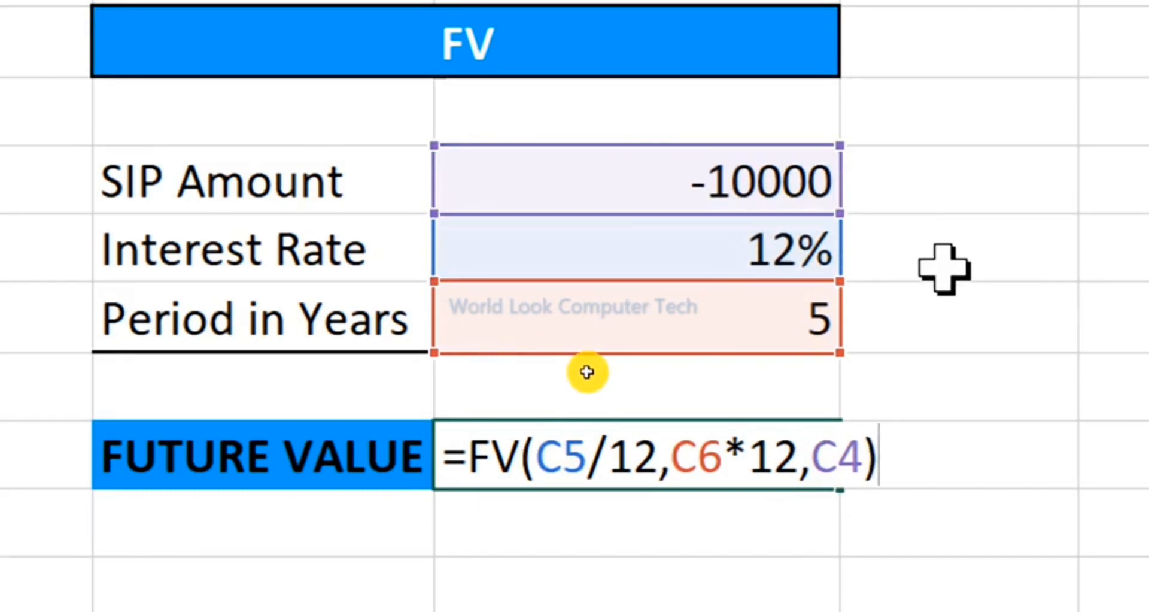
pyautogui.press('Return')
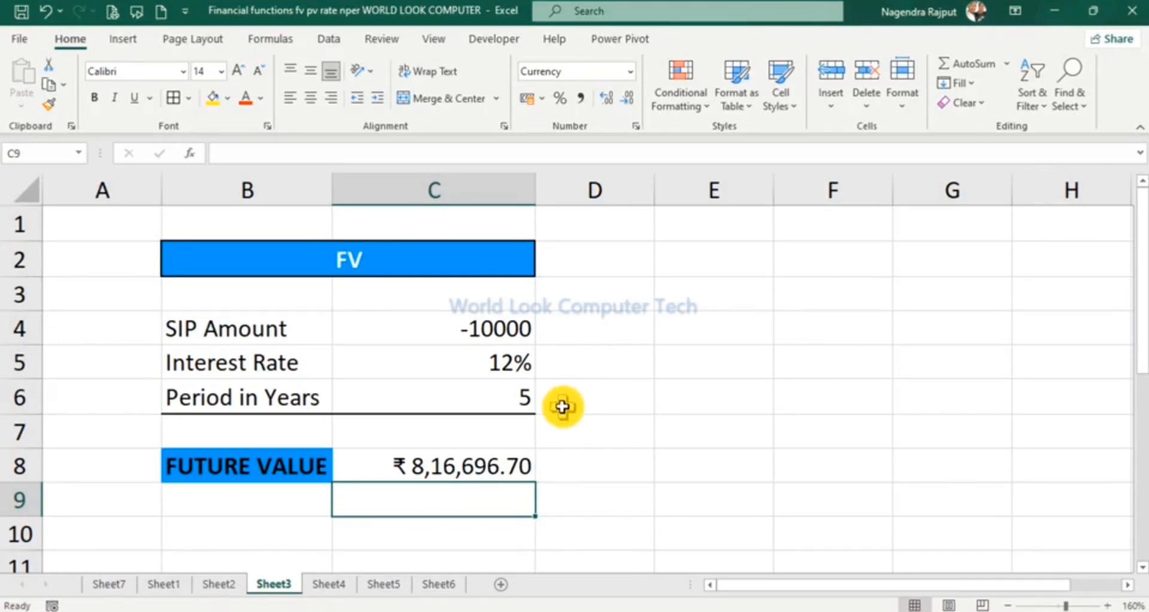
# Open Sheet4 and start an FV formula in C7 beside FUTURE VALUE, using C4 as the rate.
pyautogui.click(338, 584)
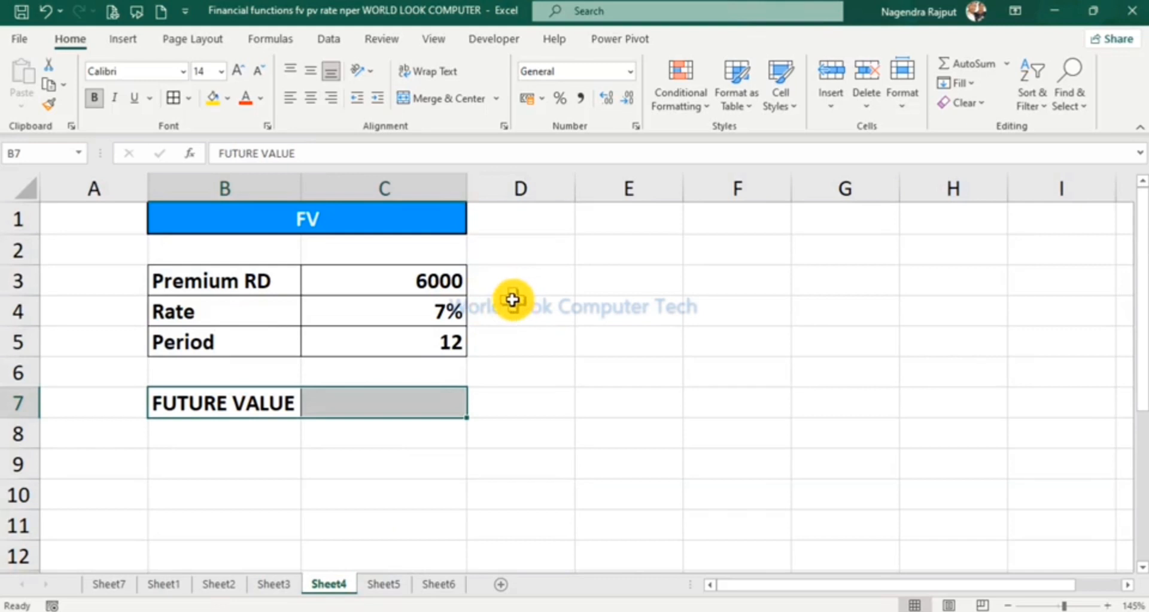
pyautogui.click(422, 310)
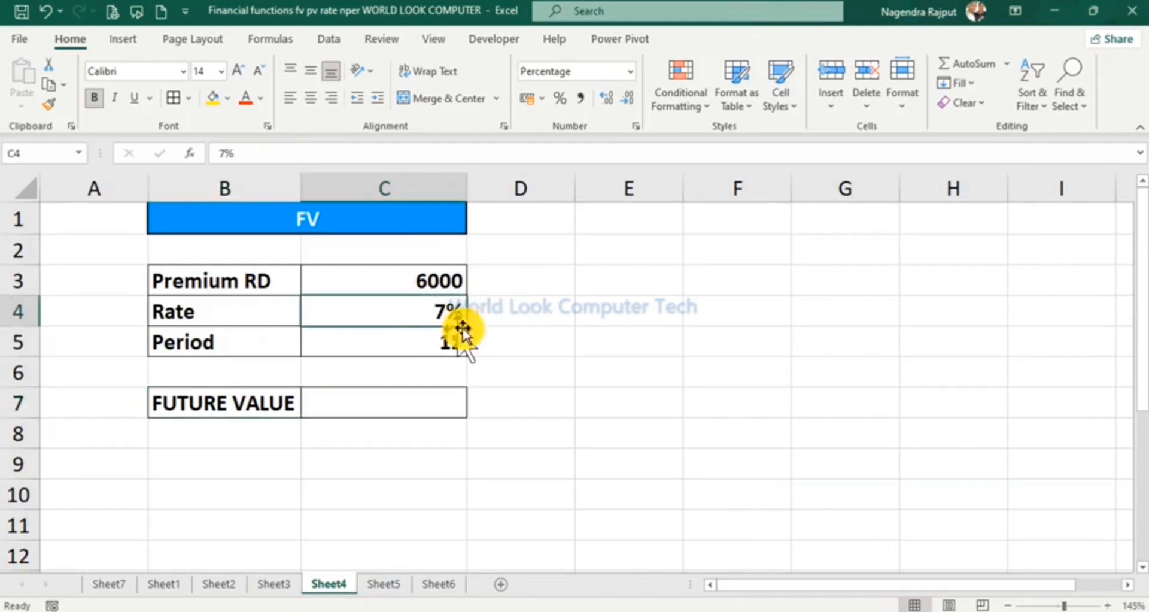
pyautogui.click(419, 340)
pyautogui.click(543, 371)
pyautogui.click(400, 420)
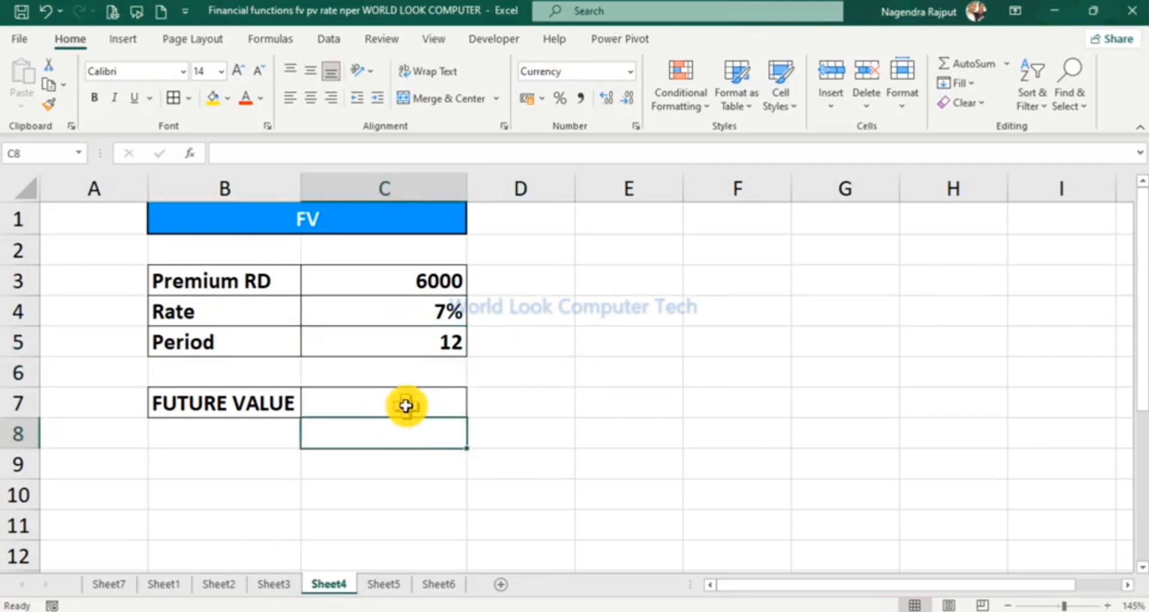
pyautogui.click(407, 405)
pyautogui.write('=')
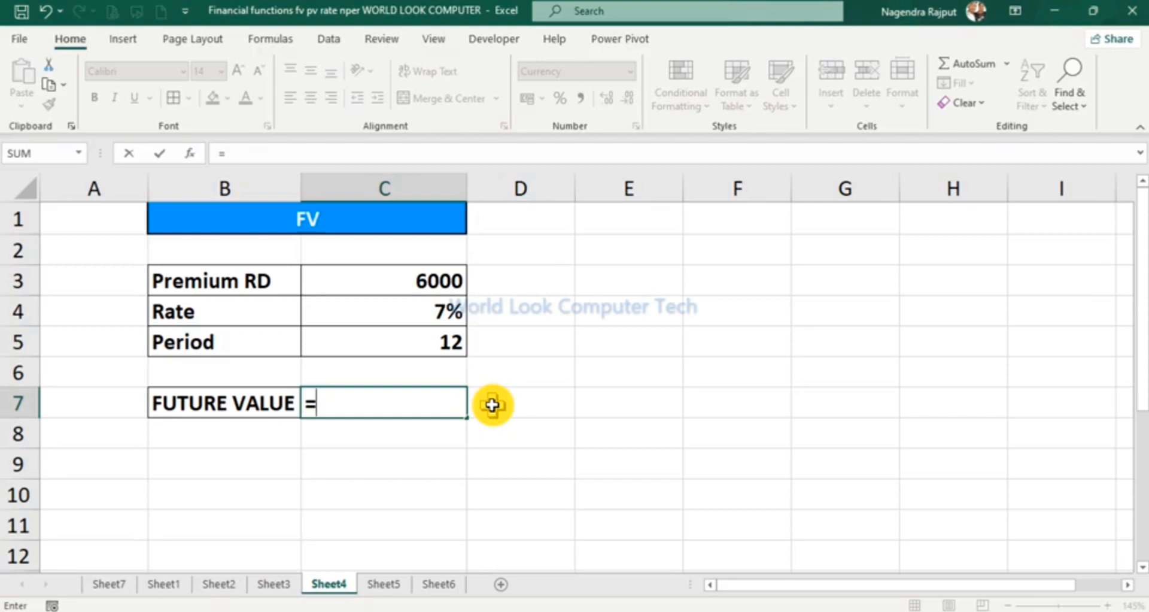
pyautogui.write('FV(')
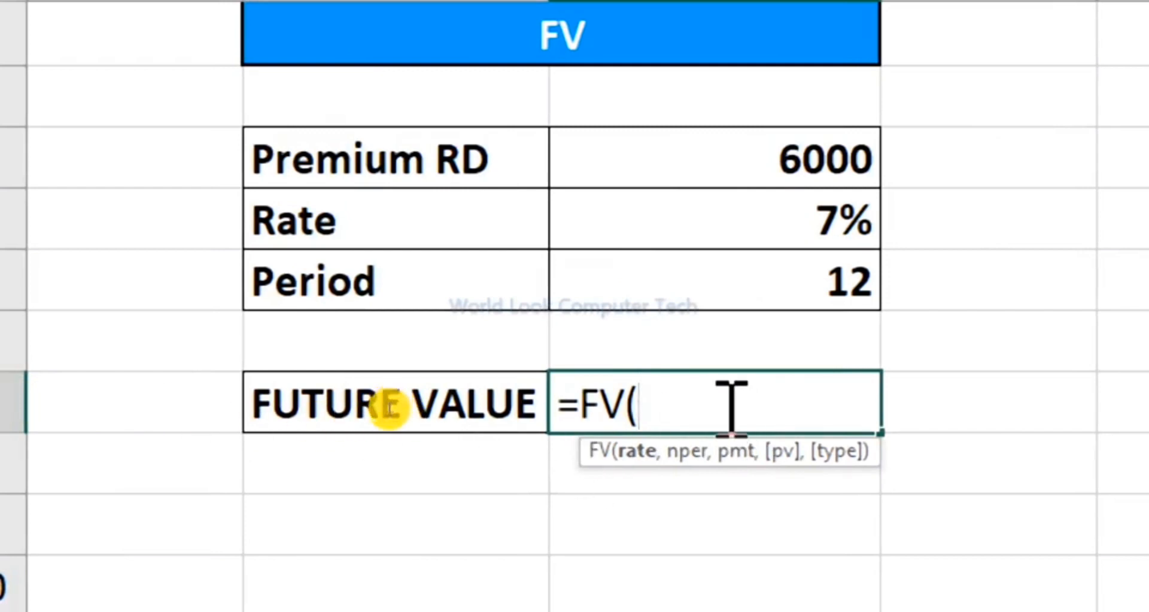
pyautogui.click(817, 216)
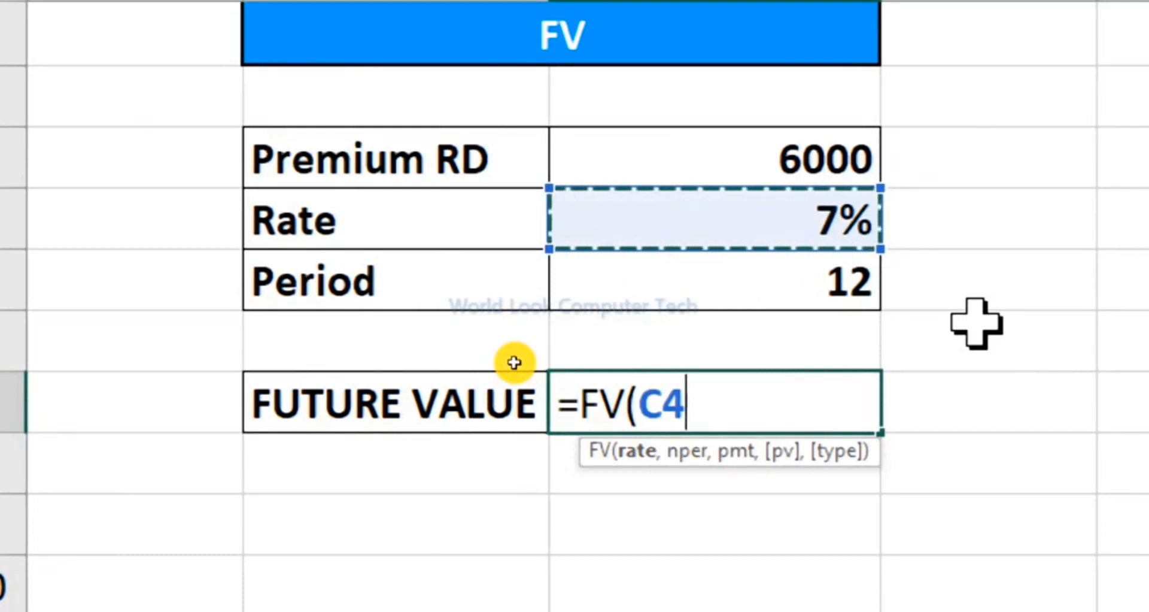
pyautogui.write(',')
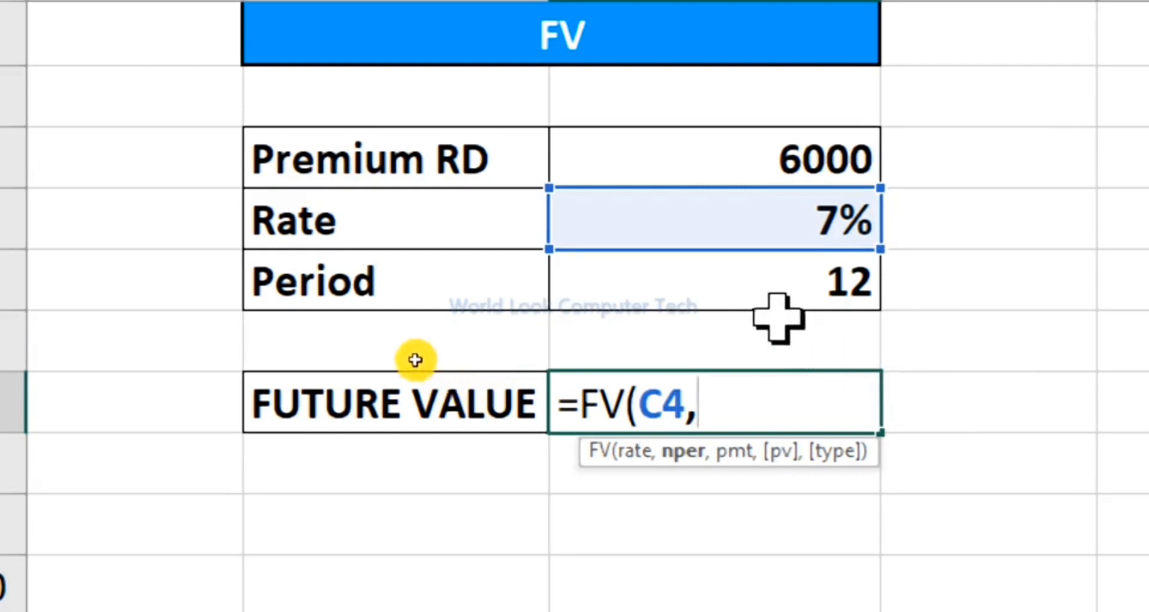
# Complete the FV formula in C7 with C5 as the number of periods and the Premium RD in C3 as the payment.
pyautogui.click(774, 288)
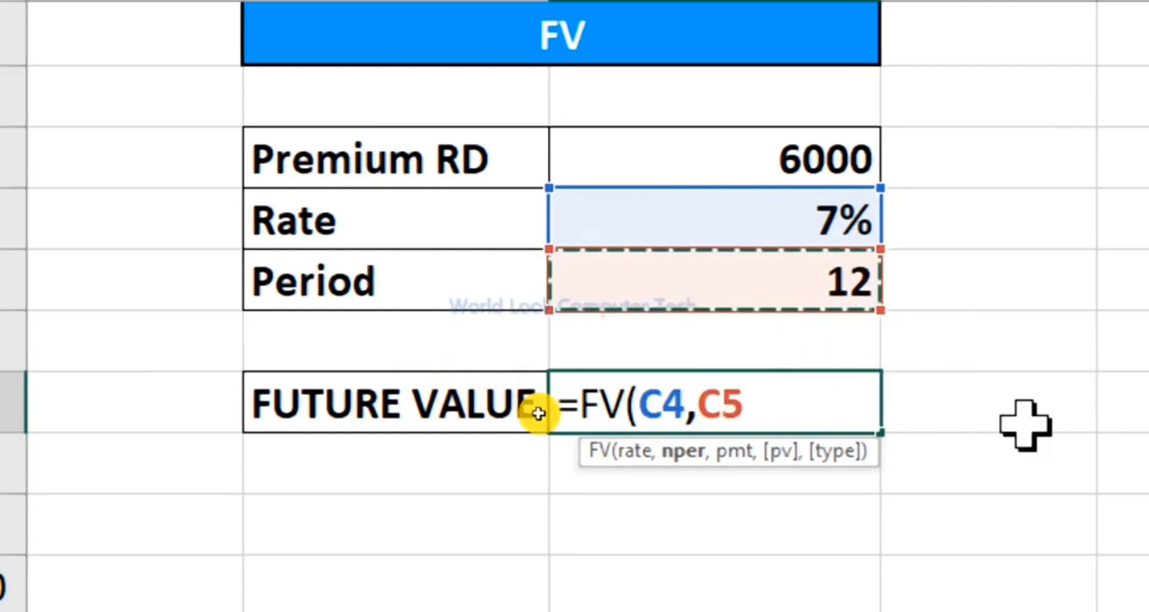
pyautogui.write(',')
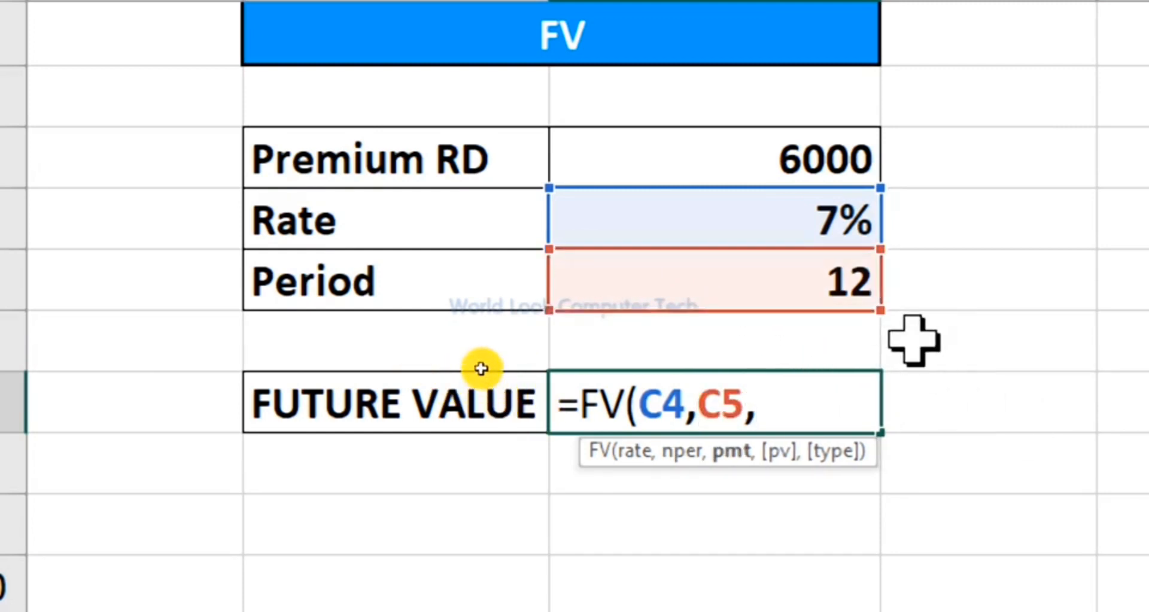
pyautogui.click(796, 157)
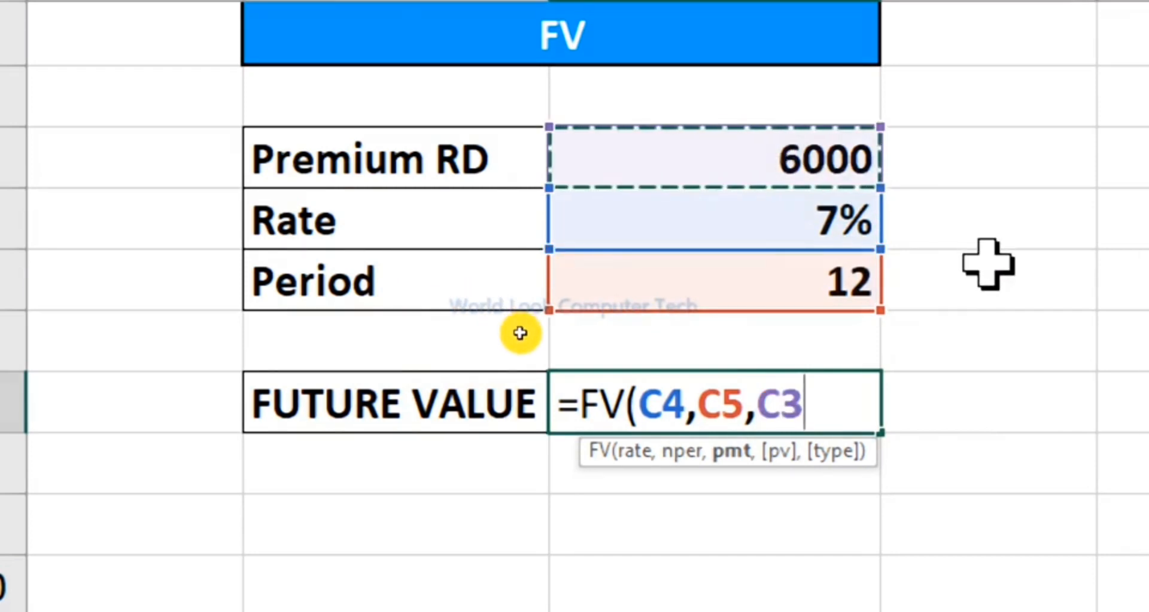
pyautogui.write(')')
pyautogui.press('Return')
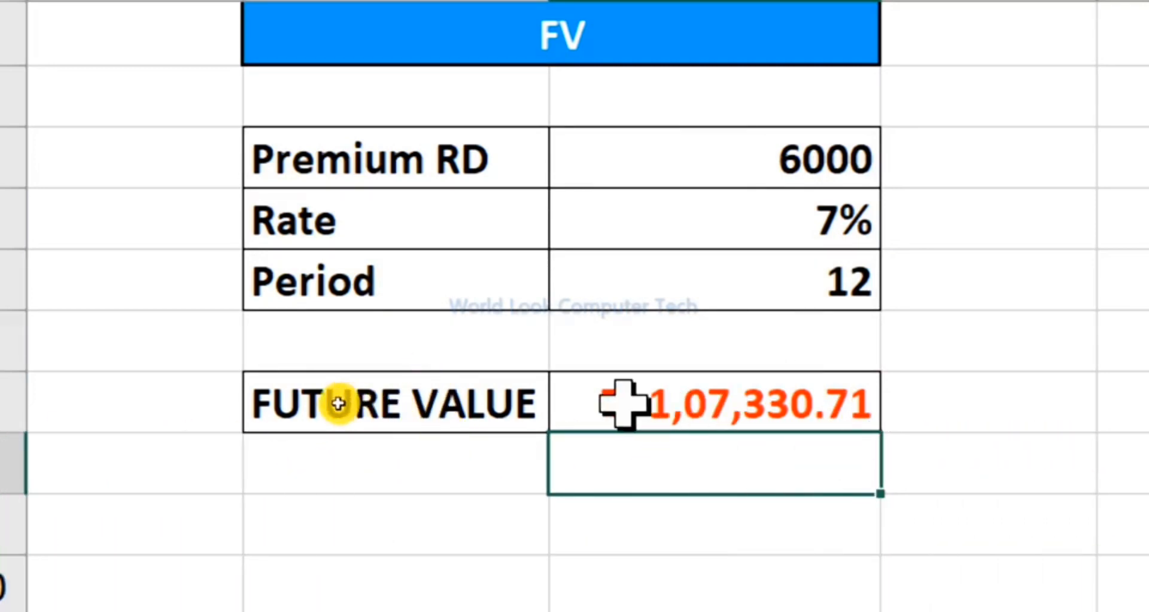
# Change the Premium RD value in C3 to -6000.
pyautogui.click(748, 230)
pyautogui.doubleClick(746, 159)
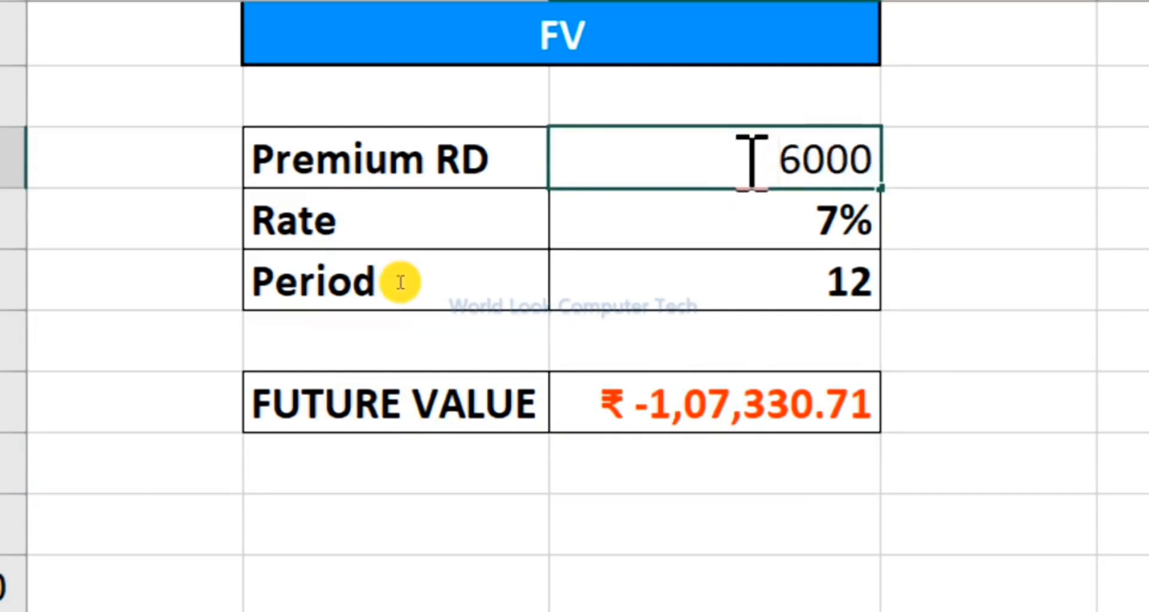
pyautogui.write('-')
pyautogui.press('Return')
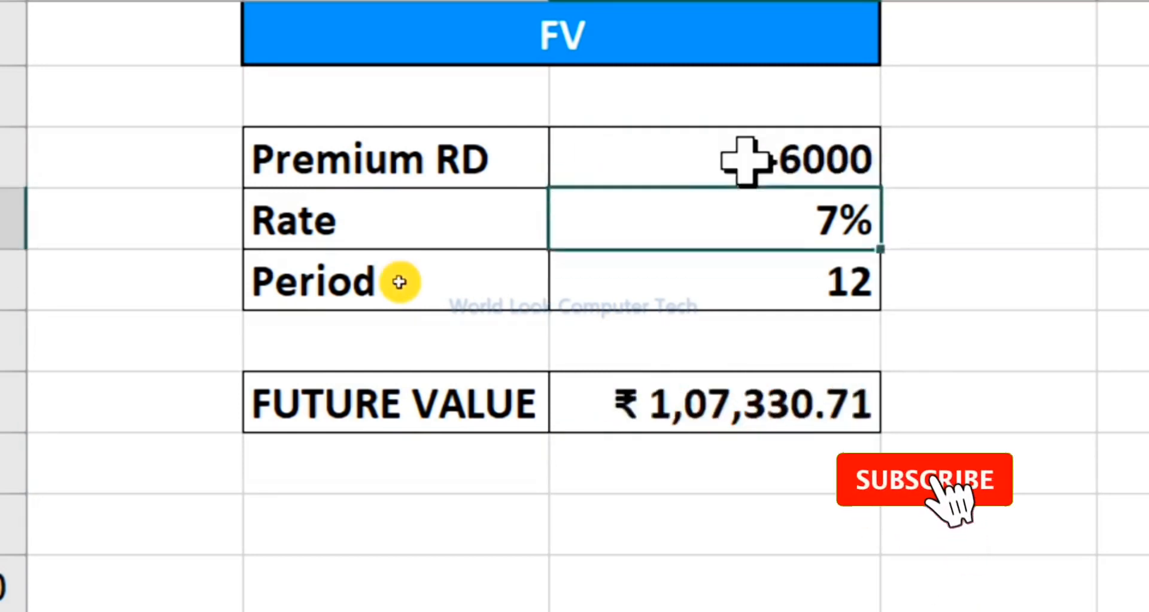
pyautogui.click(1032, 472)
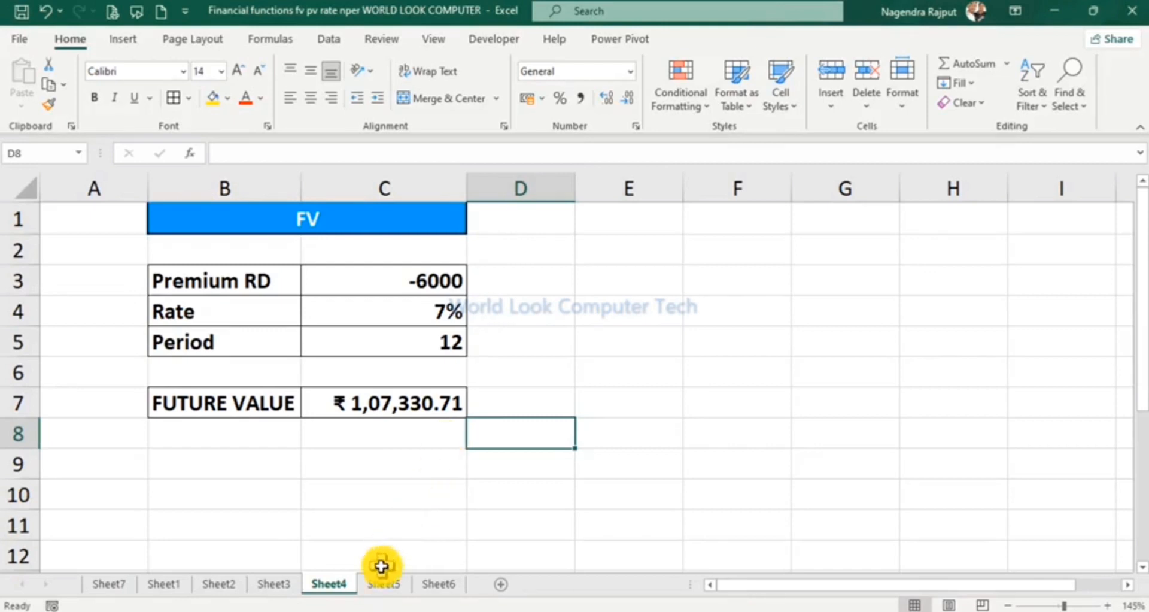
# Open Sheet5 and go through the Loan Amount, Period in Years and PMT inputs for the RATE example.
pyautogui.click(392, 584)
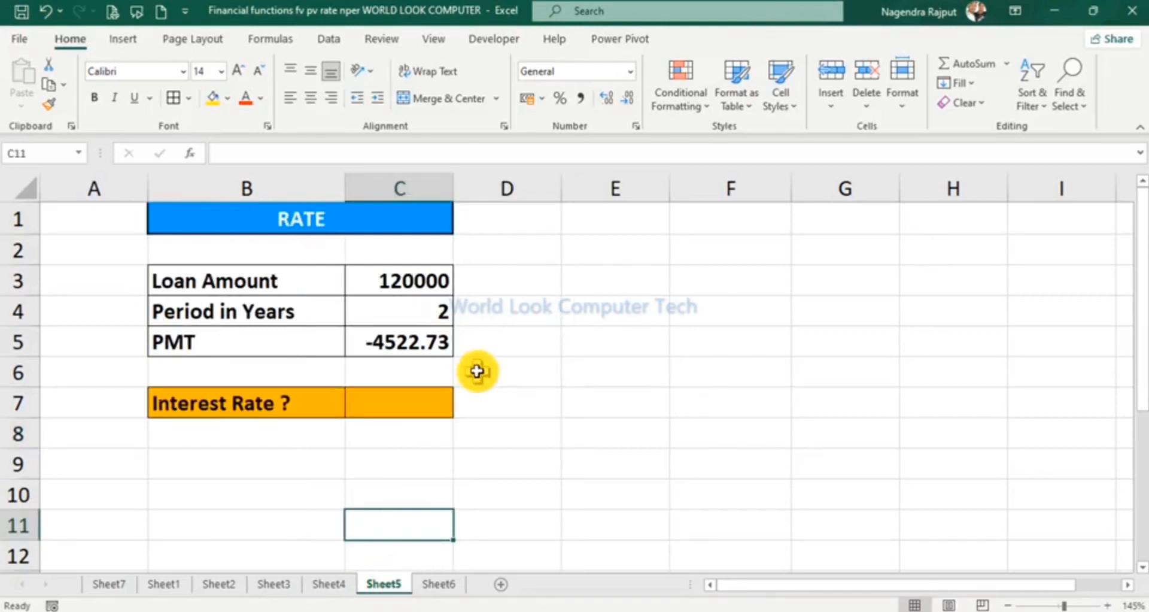
pyautogui.click(546, 456)
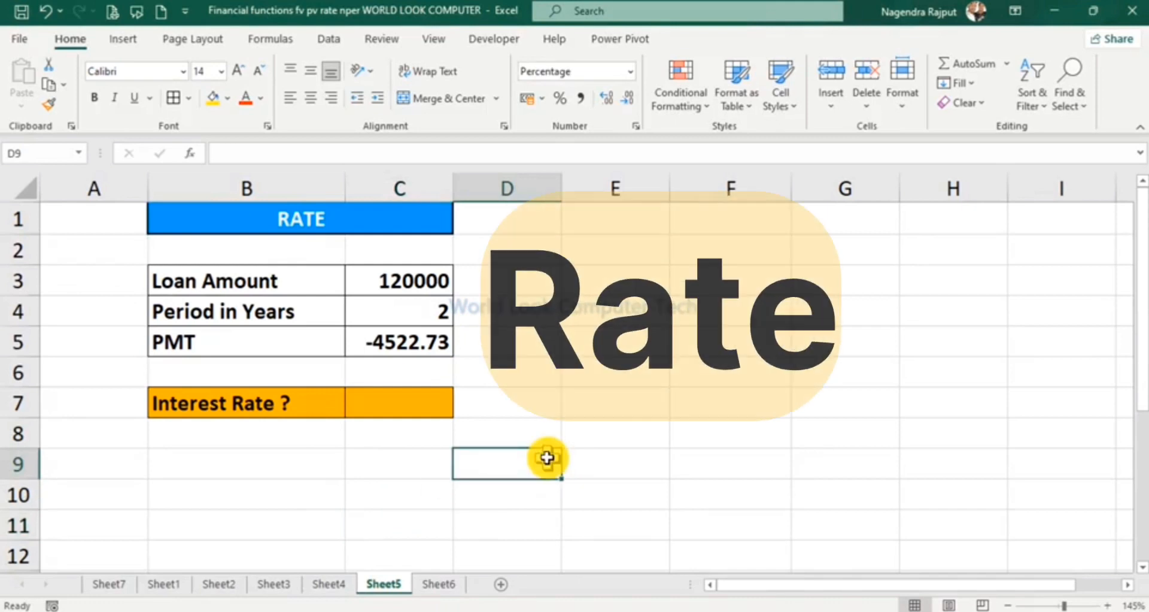
pyautogui.click(390, 287)
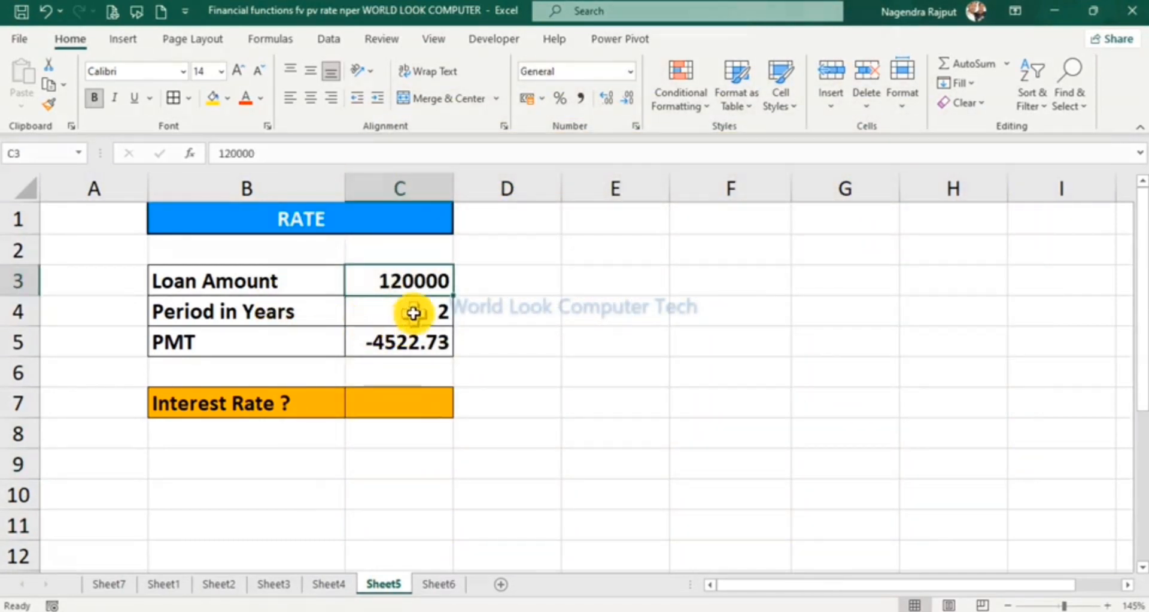
pyautogui.click(413, 312)
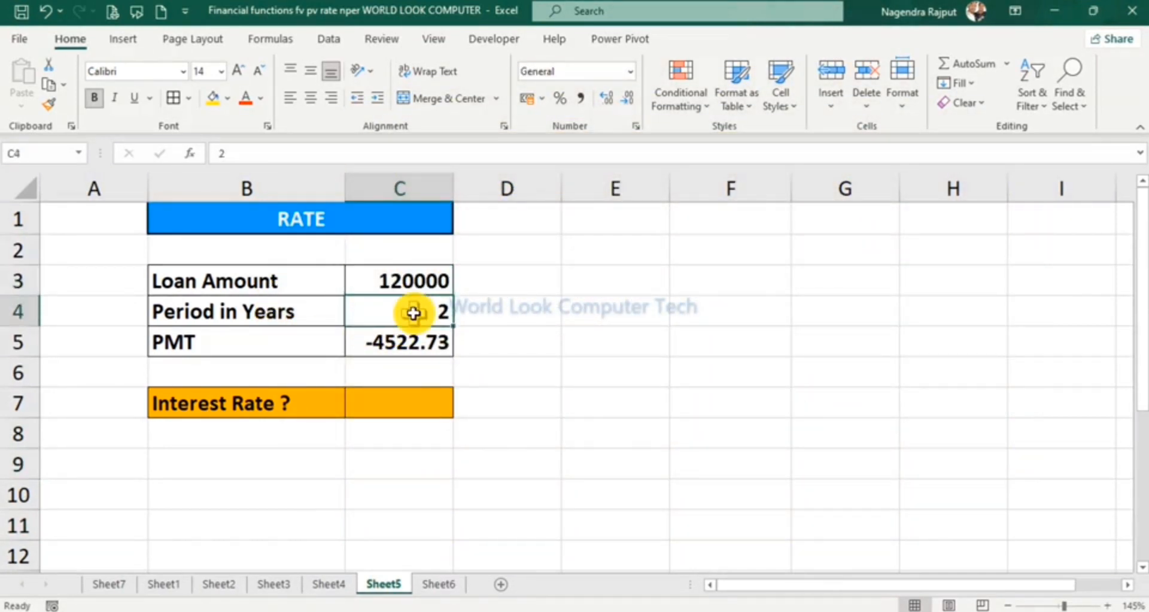
pyautogui.click(407, 349)
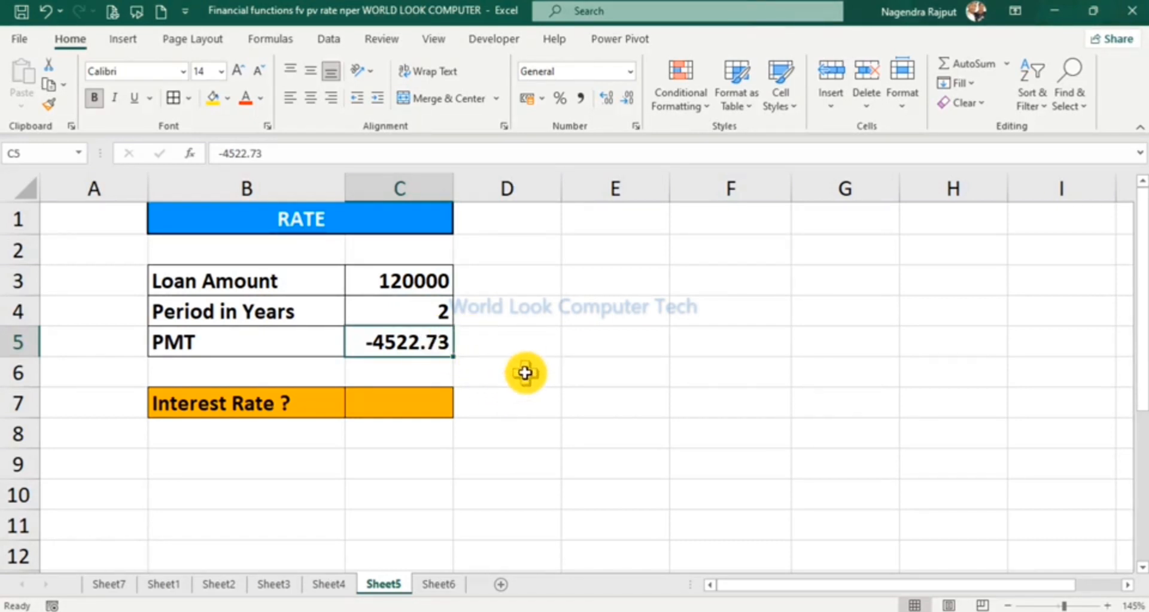
# Start a RATE formula in C7 beside Interest Rate ?, using C4*12 as the number of periods.
pyautogui.click(413, 399)
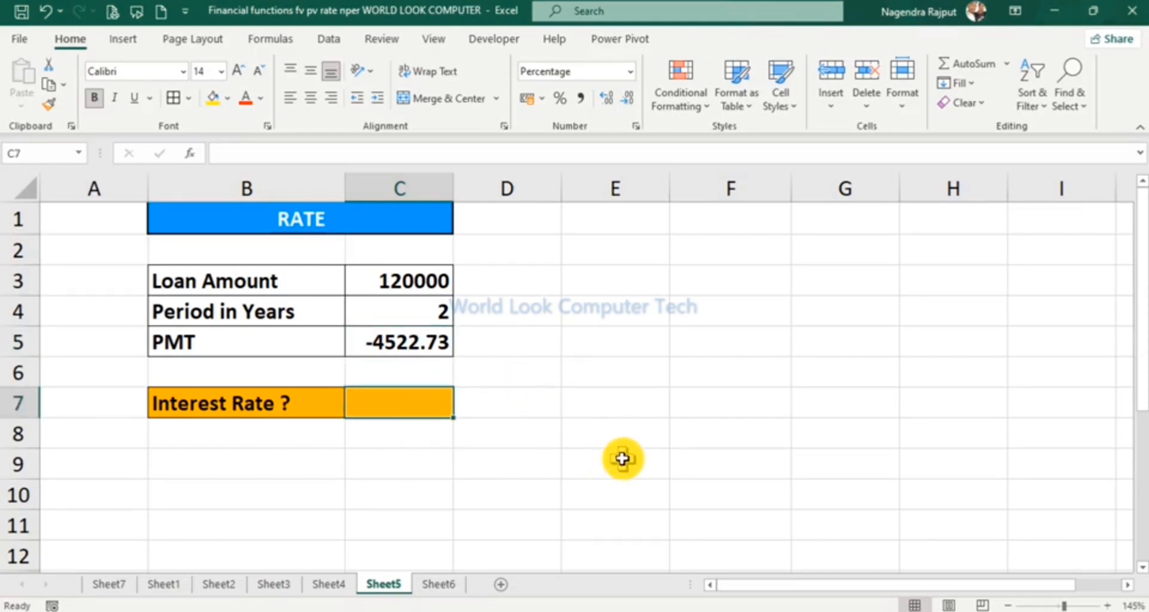
pyautogui.write('=RAT')
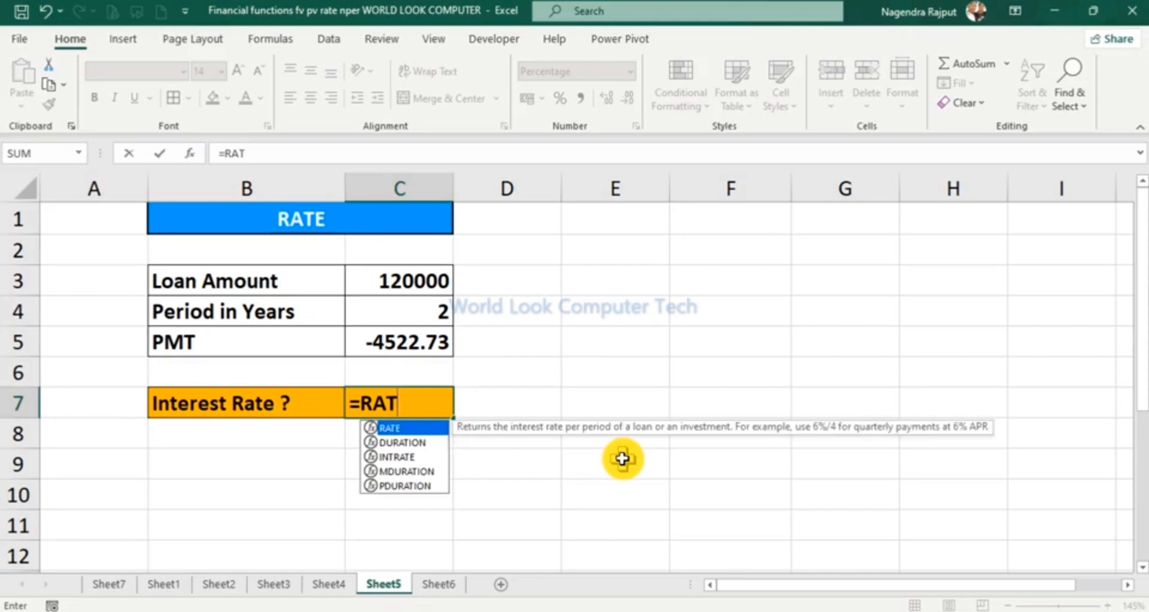
pyautogui.press('Tab')
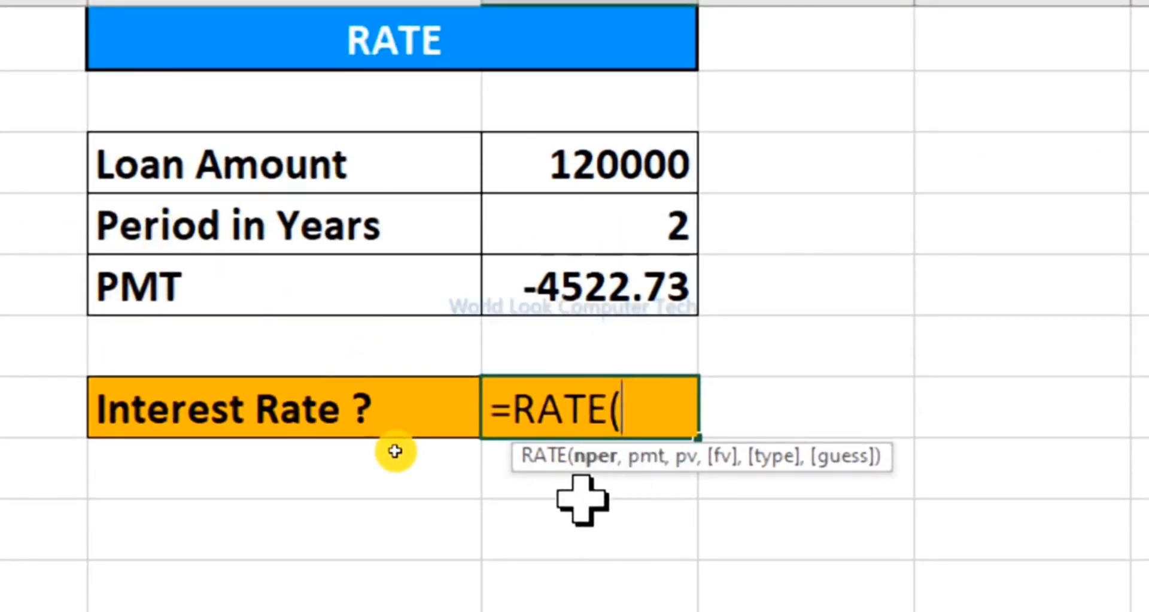
pyautogui.click(661, 233)
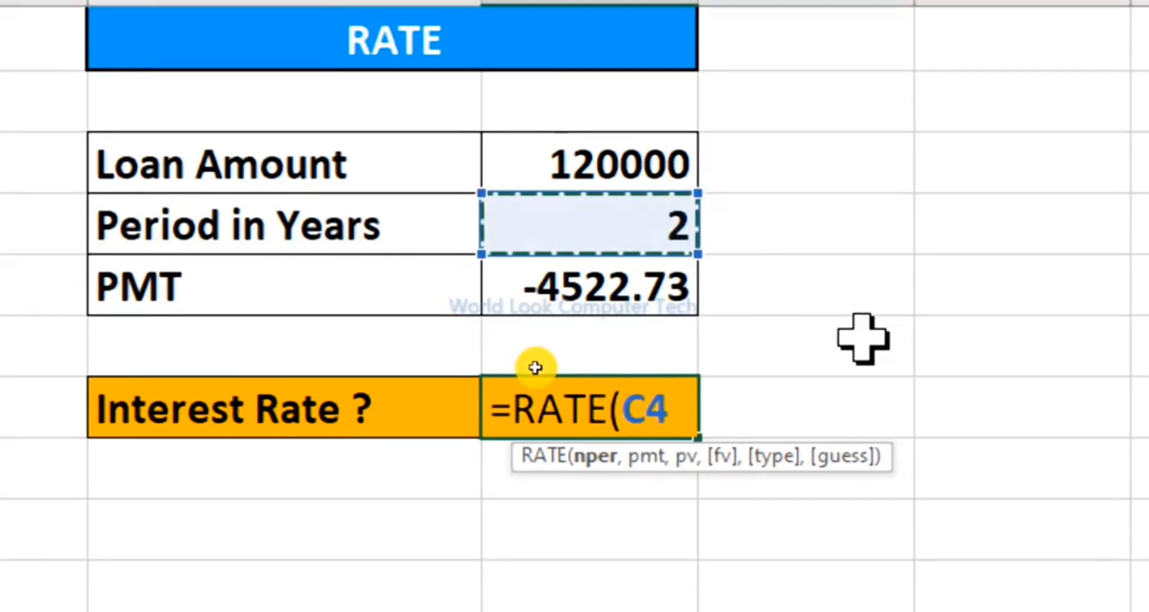
pyautogui.write('*')
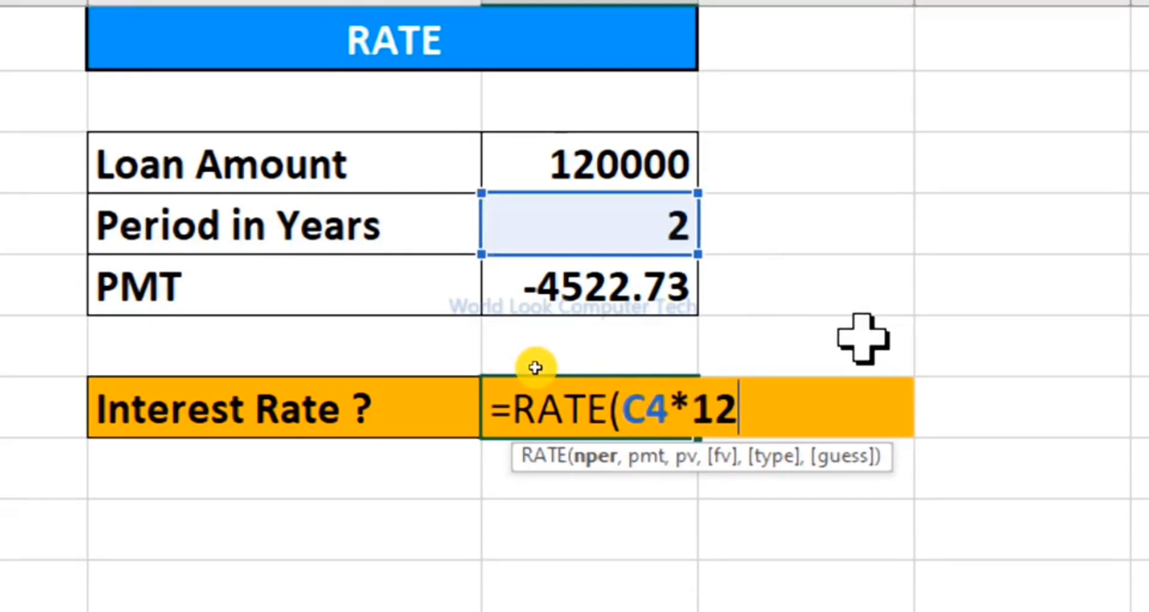
pyautogui.write('12,')
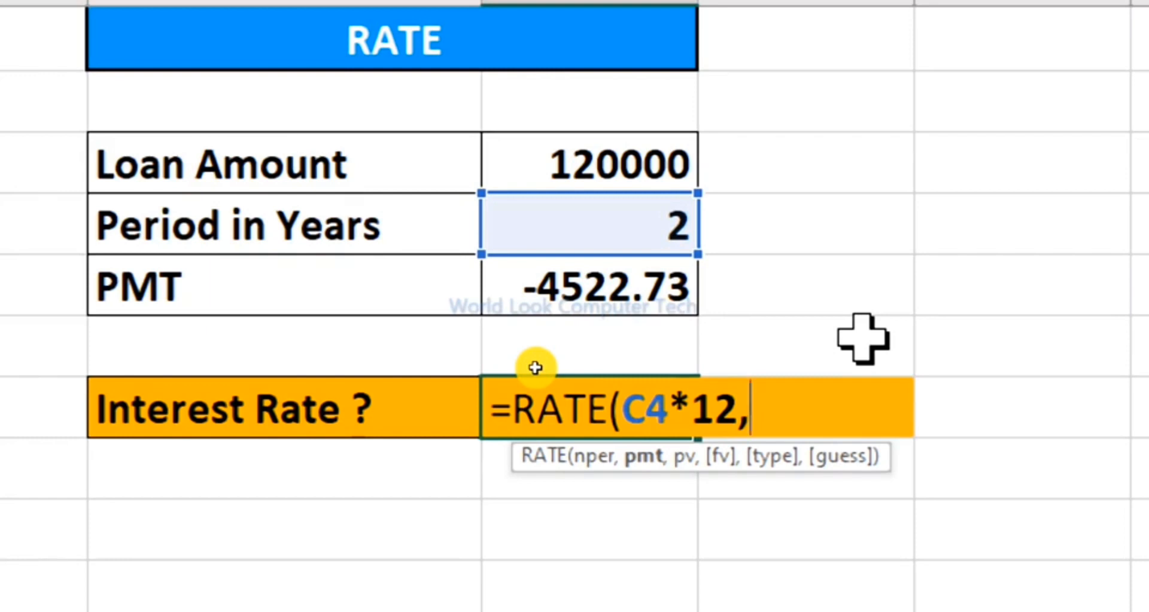
# Complete the RATE formula in C7 with the PMT in C5 as the payment and the Loan Amount in C3 as the present value.
pyautogui.click(598, 286)
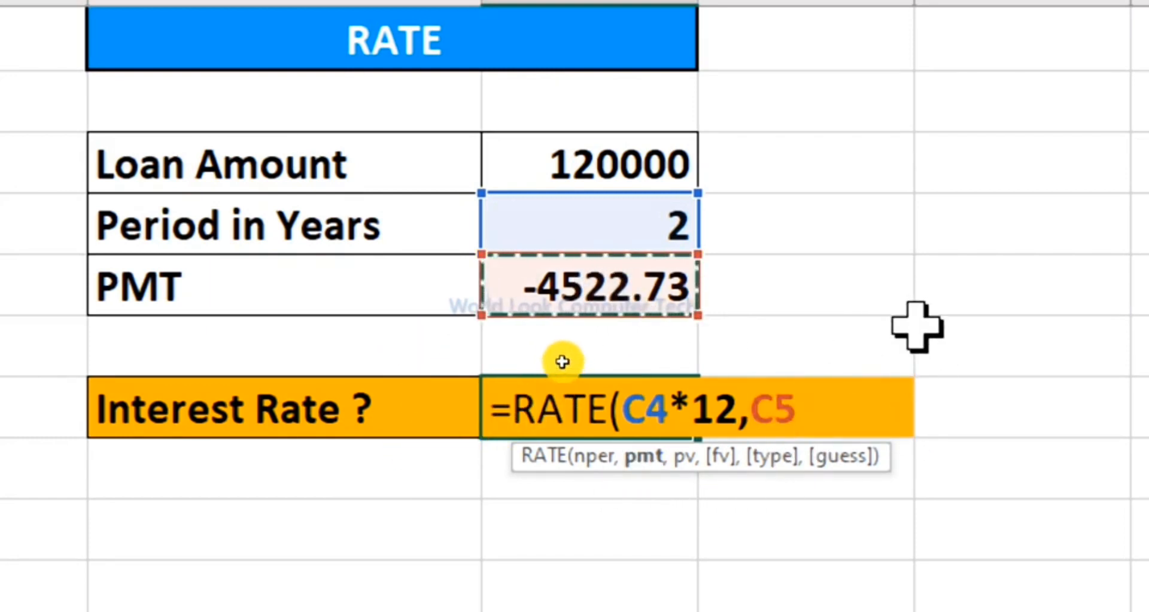
pyautogui.write(',')
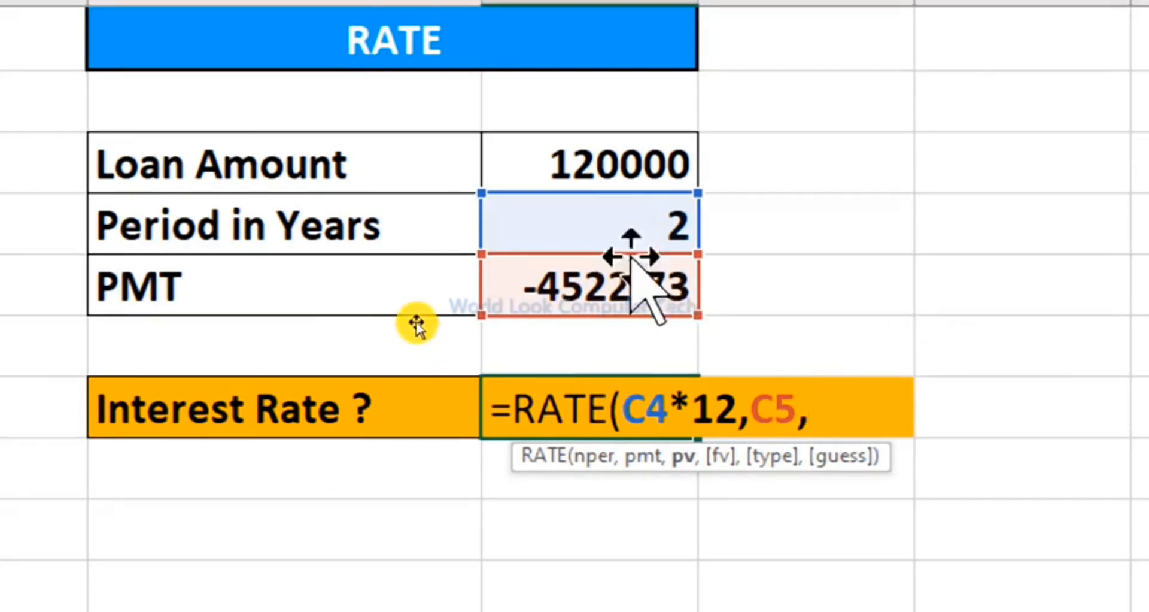
pyautogui.click(597, 160)
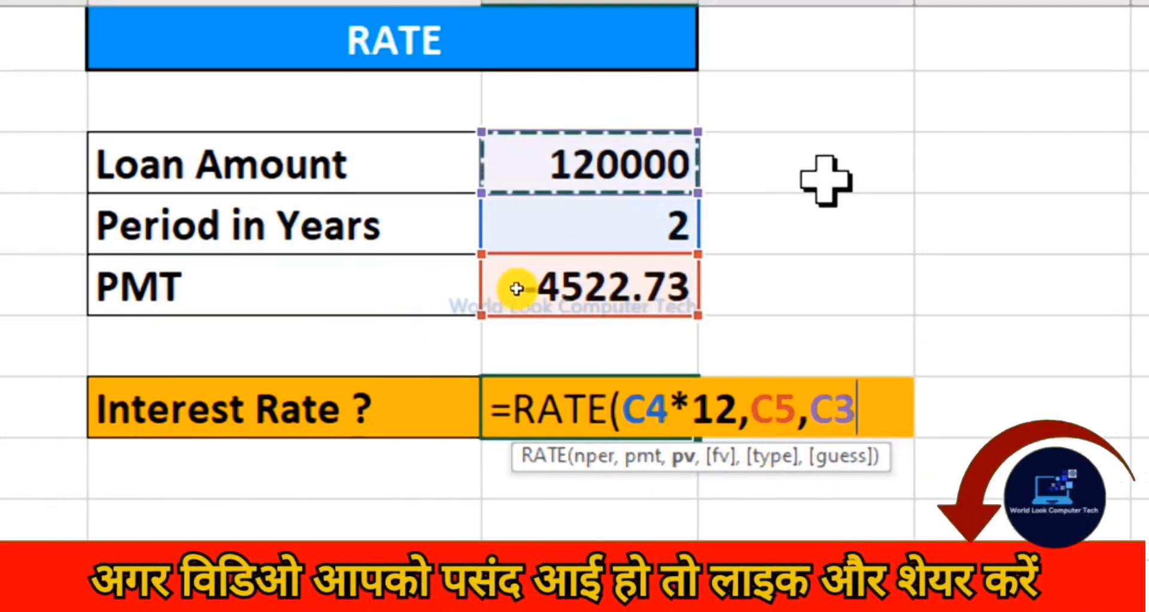
pyautogui.write(')')
pyautogui.press('Return')
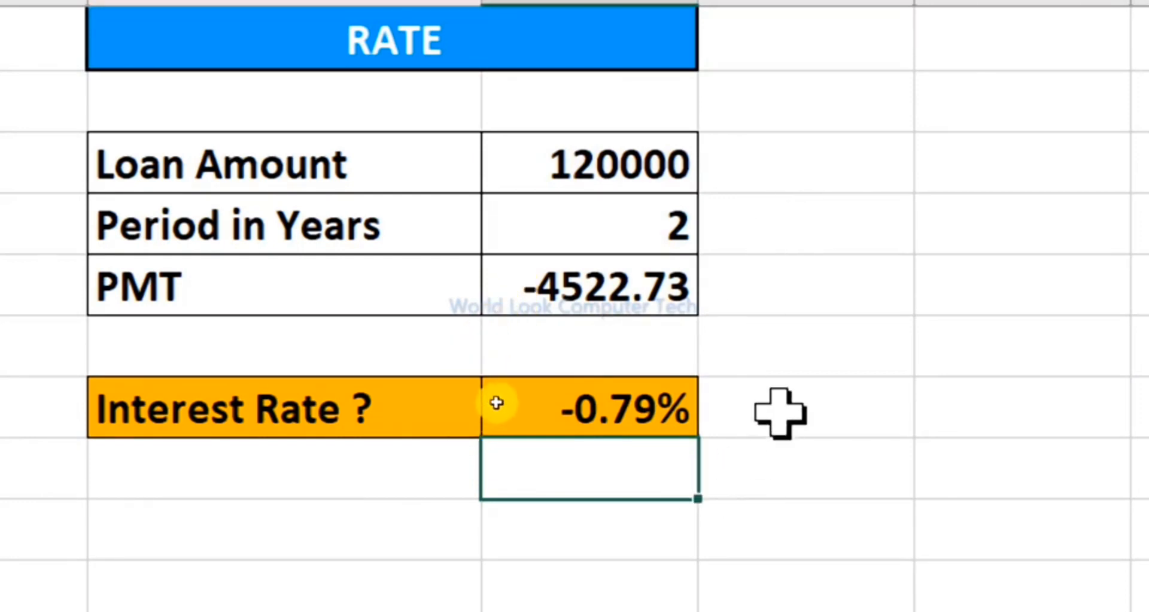
# Annualise the interest rate in D7 with the formula =C7*12.
pyautogui.click(898, 429)
pyautogui.write('=')
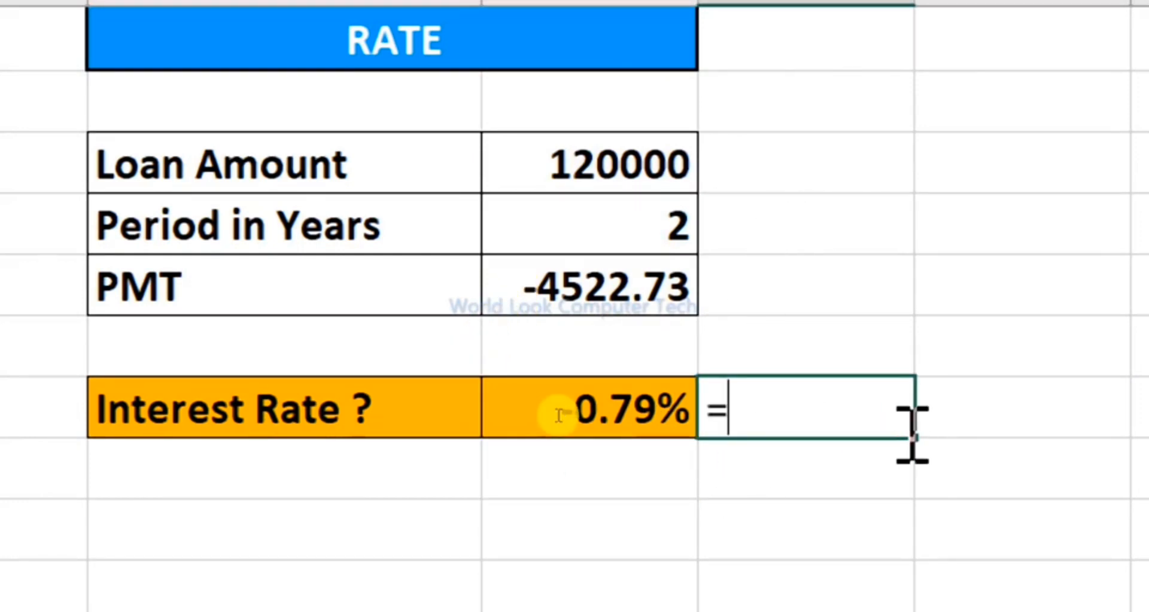
pyautogui.click(616, 398)
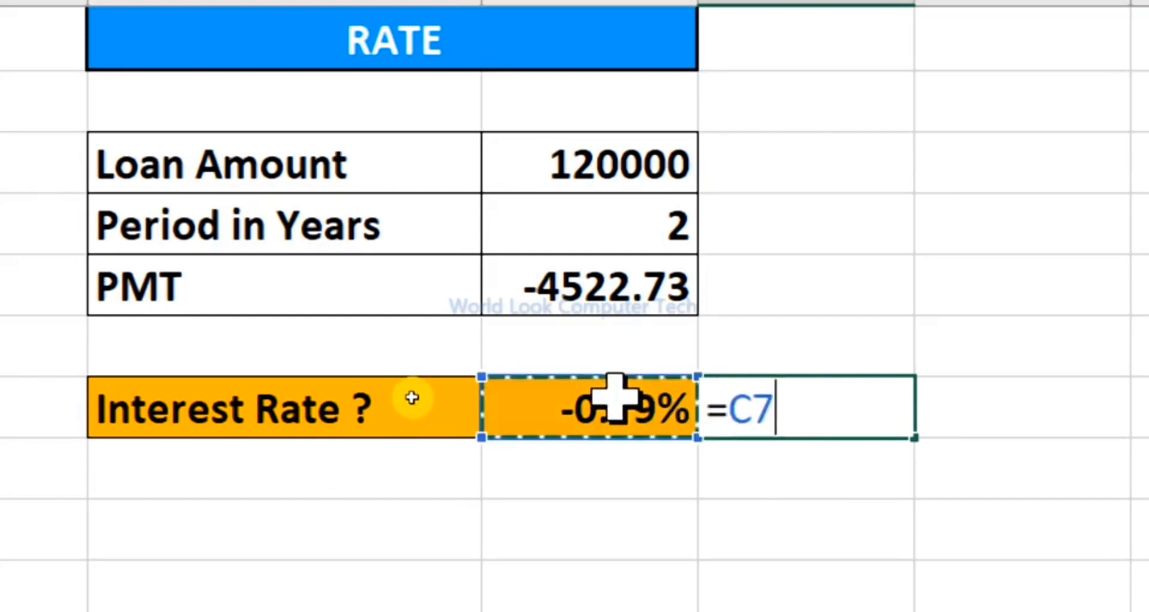
pyautogui.write('*')
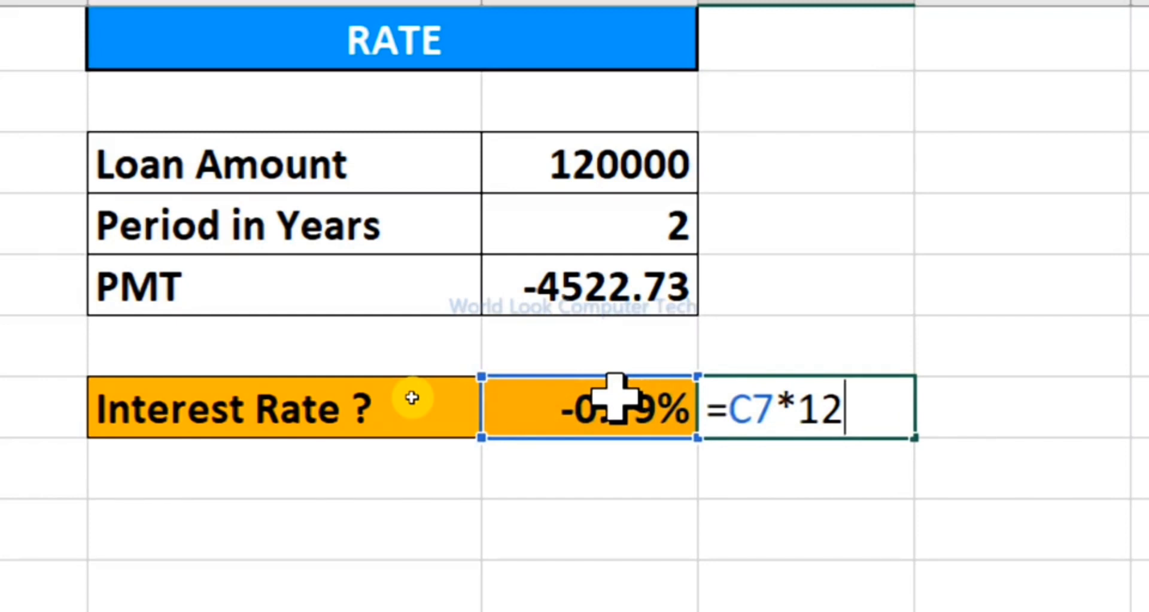
pyautogui.write('12')
pyautogui.press('Return')
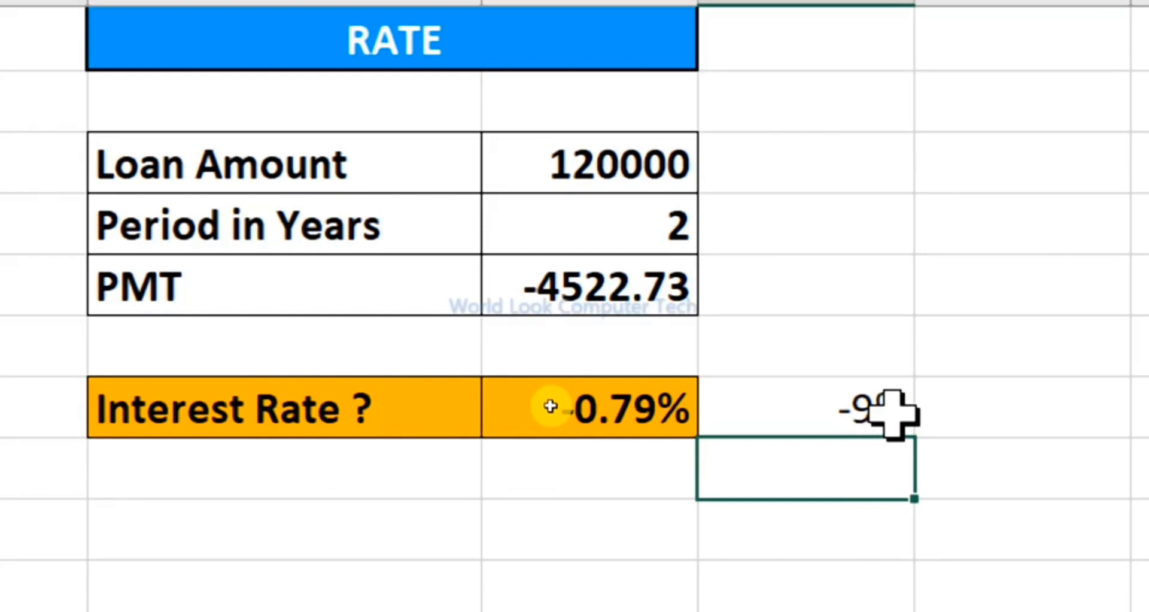
# Review the loan inputs in column C and the annual rate formula in D7.
pyautogui.click(632, 174)
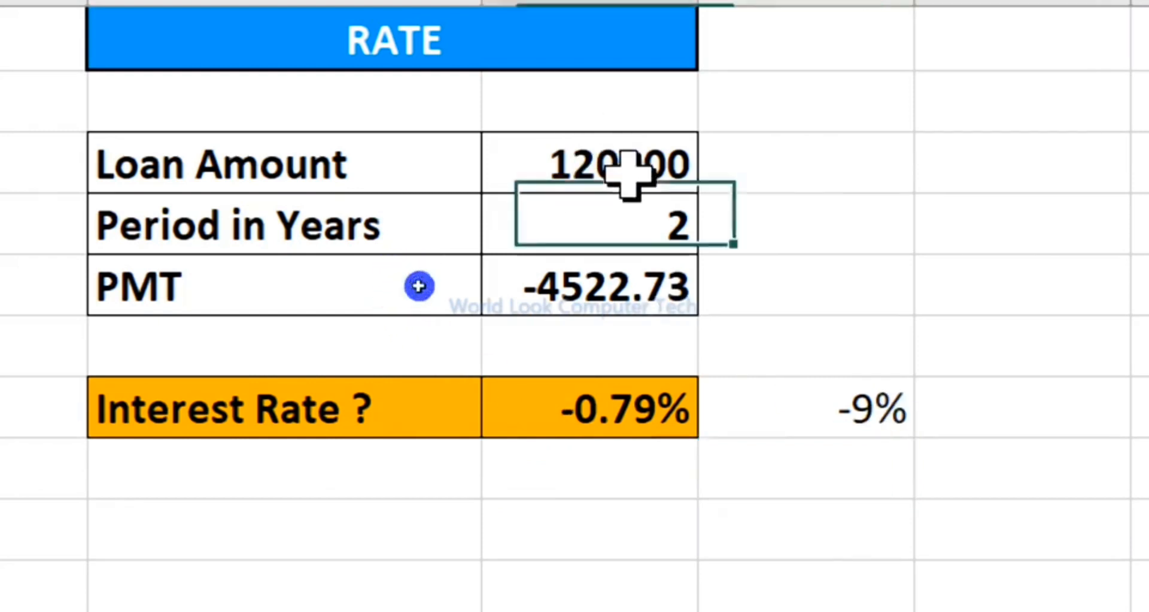
pyautogui.click(636, 287)
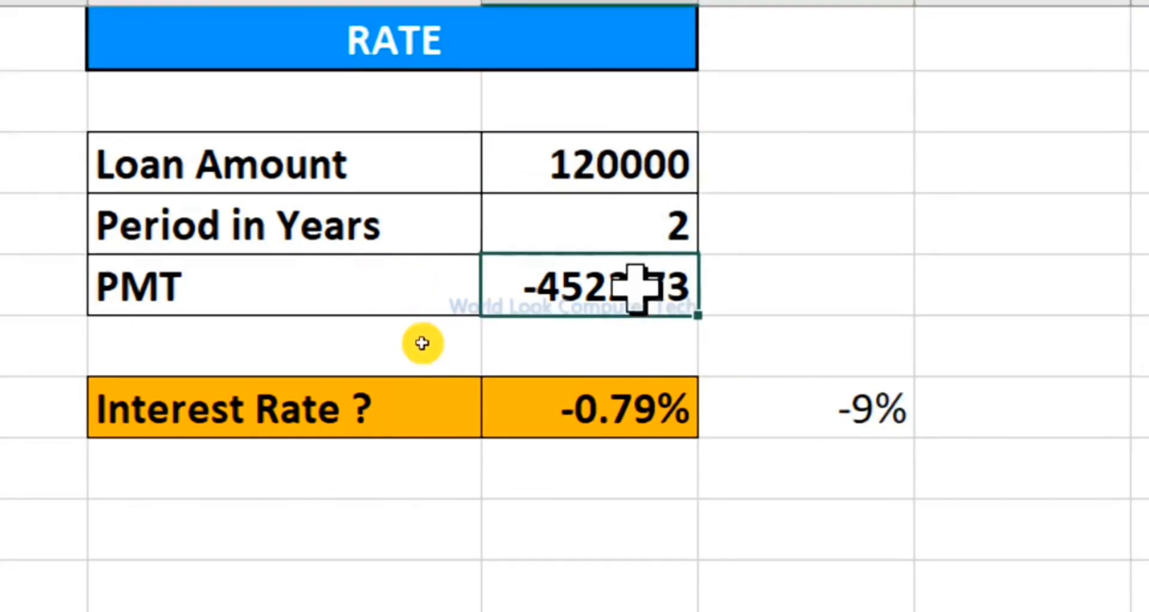
pyautogui.click(635, 227)
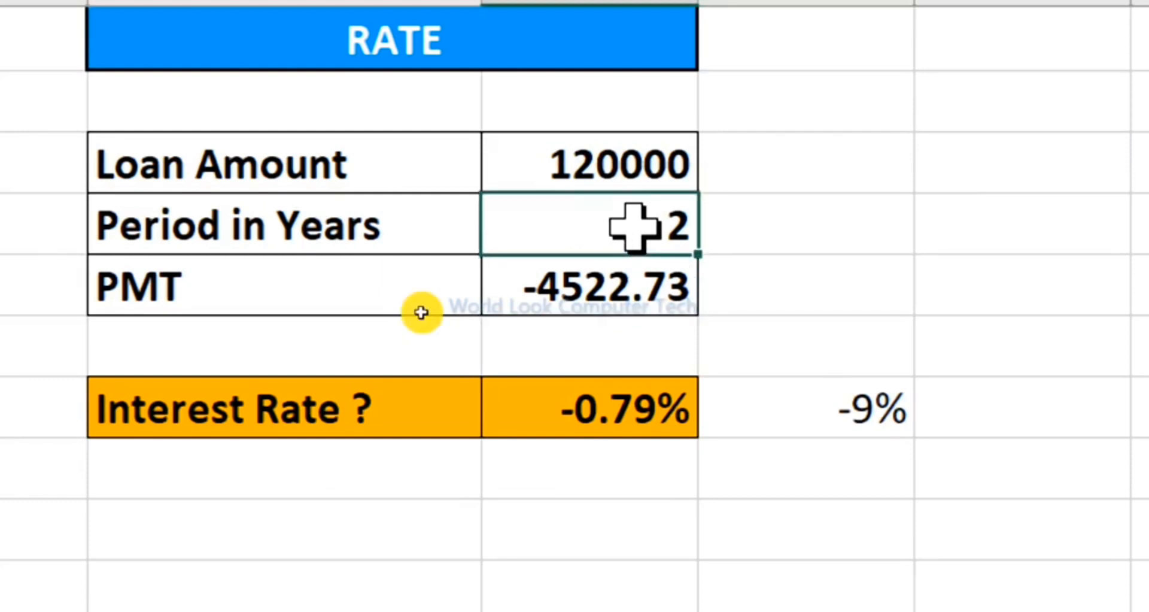
pyautogui.click(885, 408)
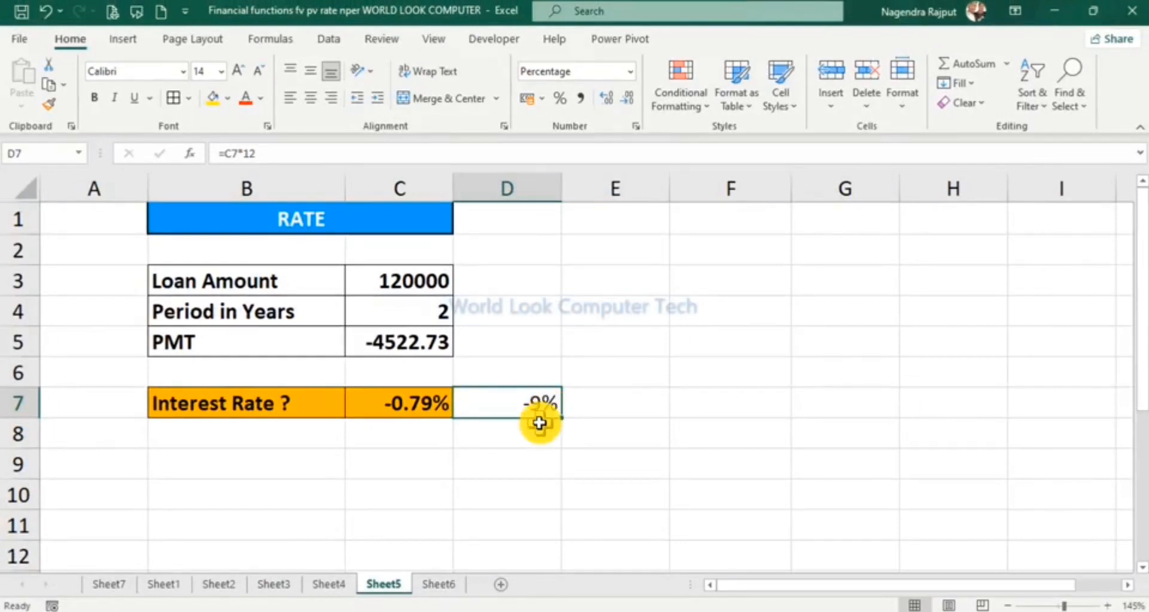
# Open Sheet6 and go through the Loan Amount, Interest Rate and PMT in Year inputs for the NPER example.
pyautogui.click(438, 584)
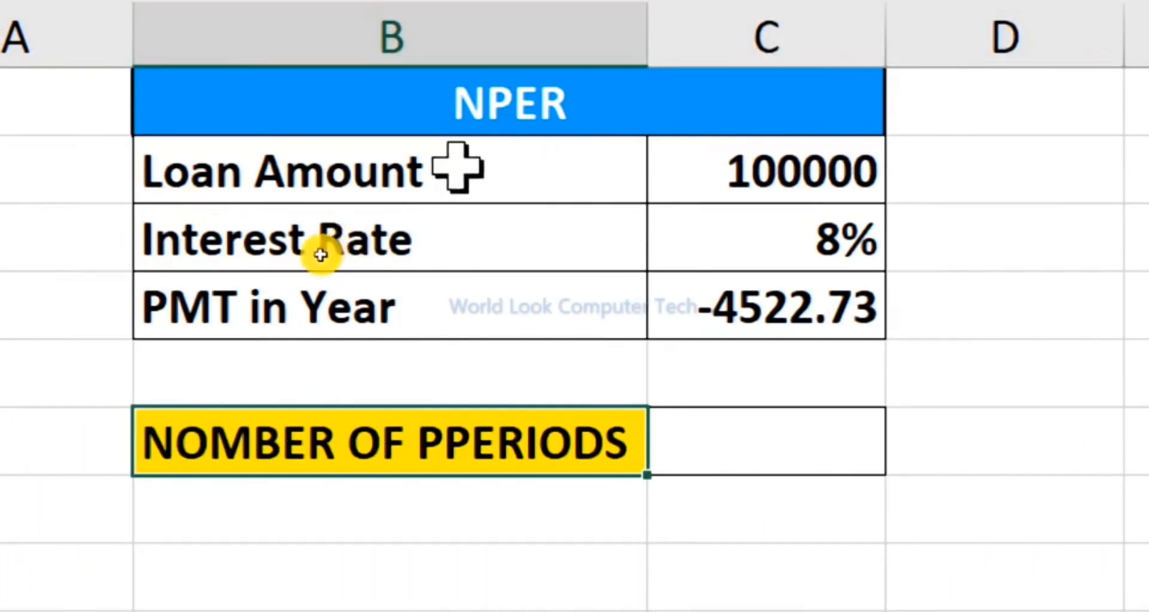
pyautogui.click(755, 163)
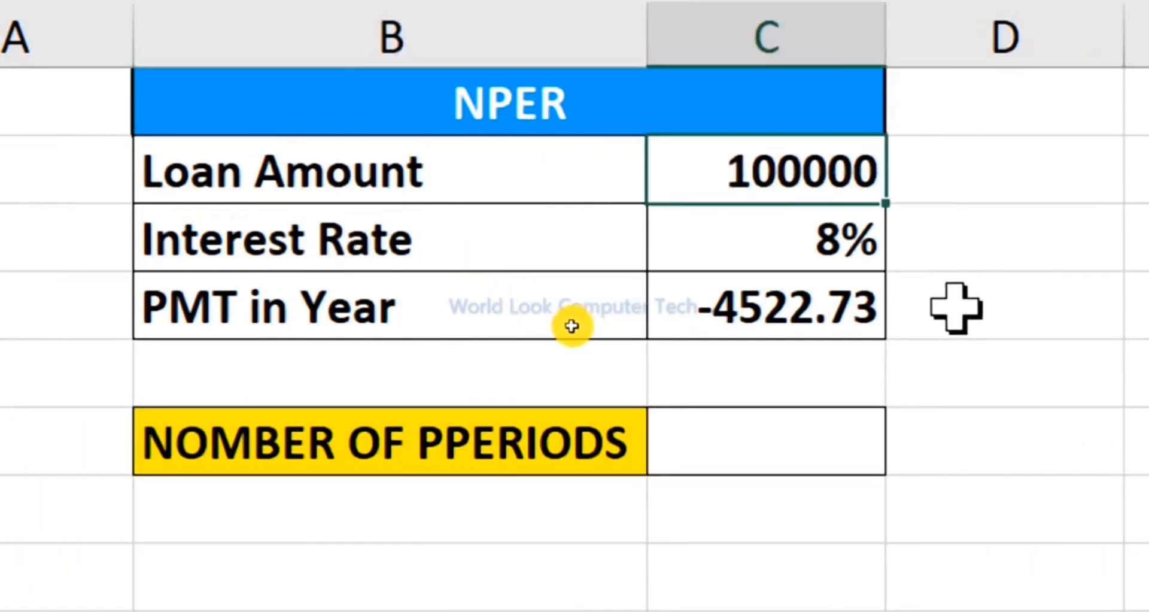
pyautogui.click(861, 234)
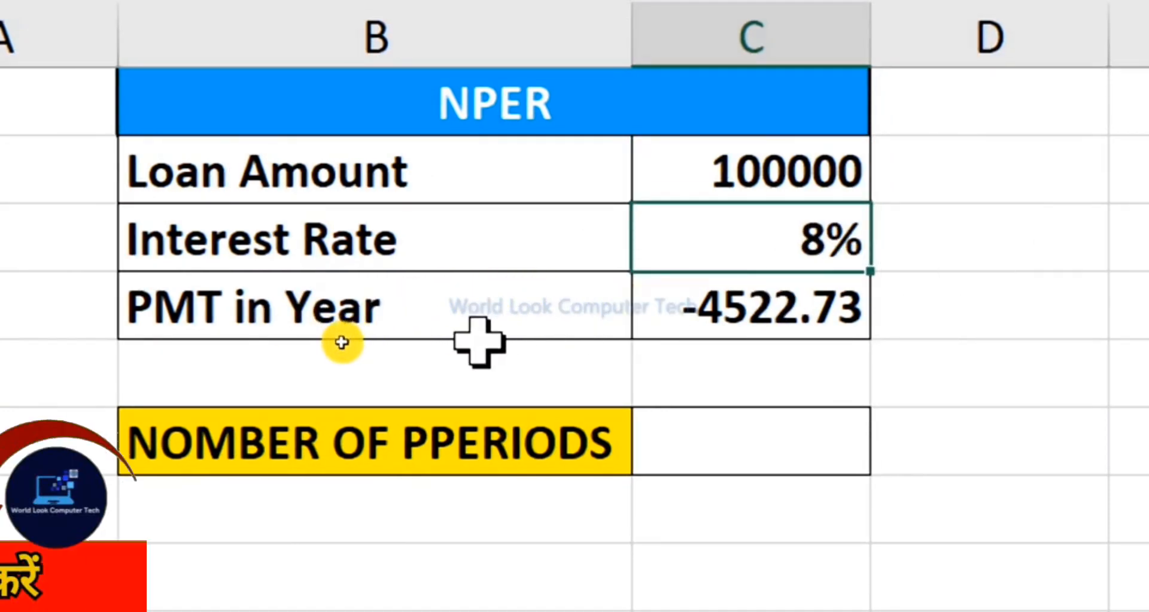
pyautogui.click(778, 309)
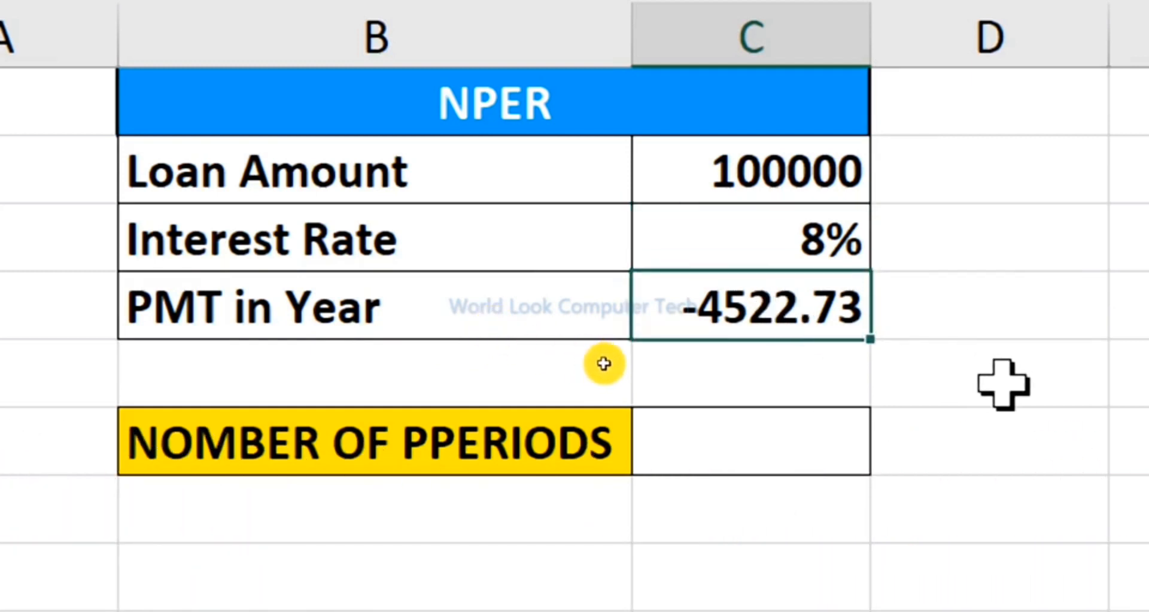
# Start an NPER formula in C6 beside the number of periods label, using C3/12 as the rate.
pyautogui.click(743, 443)
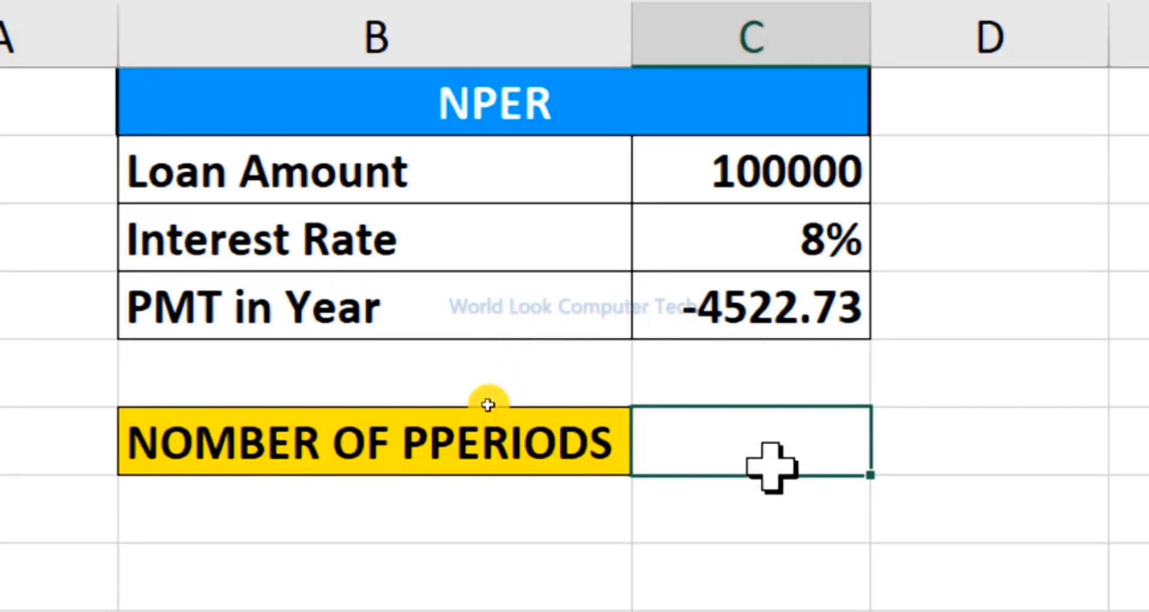
pyautogui.write('=NE')
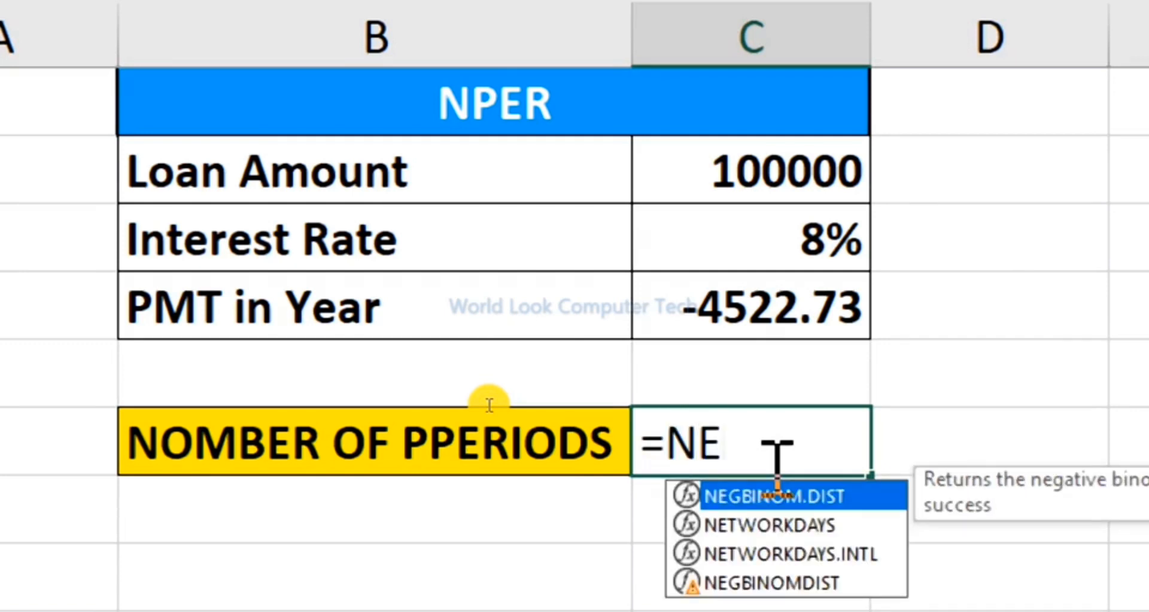
pyautogui.press('BackSpace')
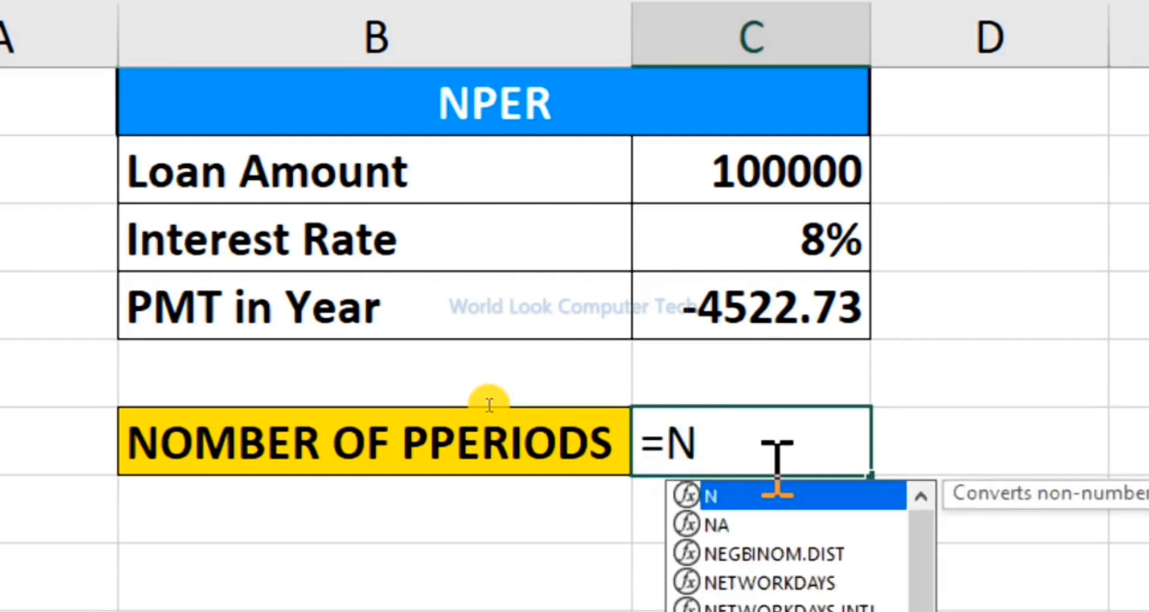
pyautogui.write('PER(')
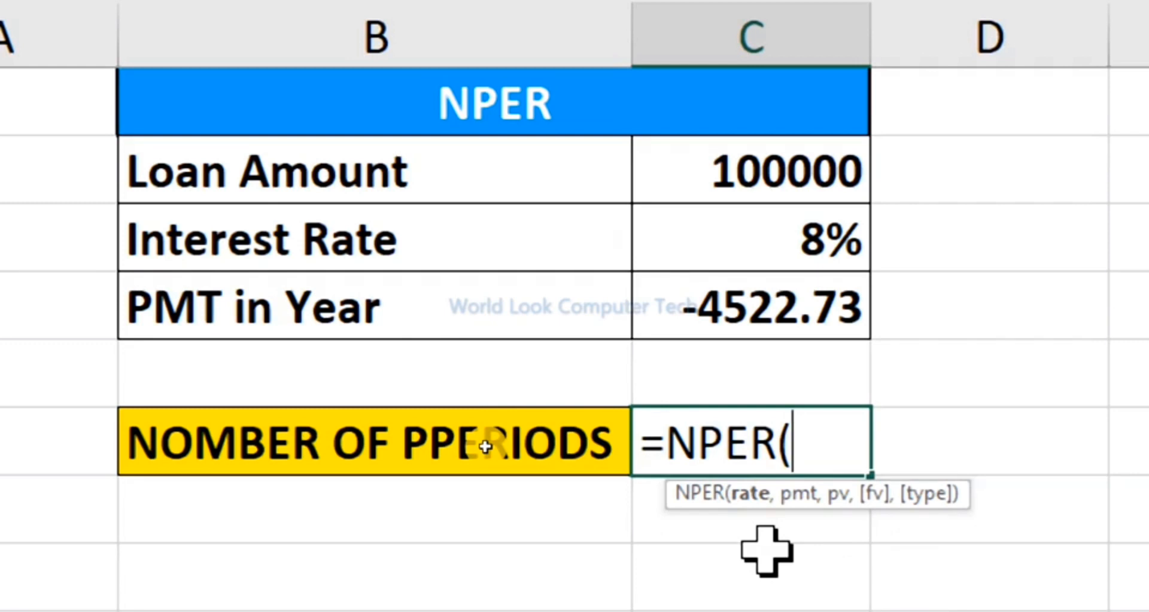
pyautogui.click(777, 234)
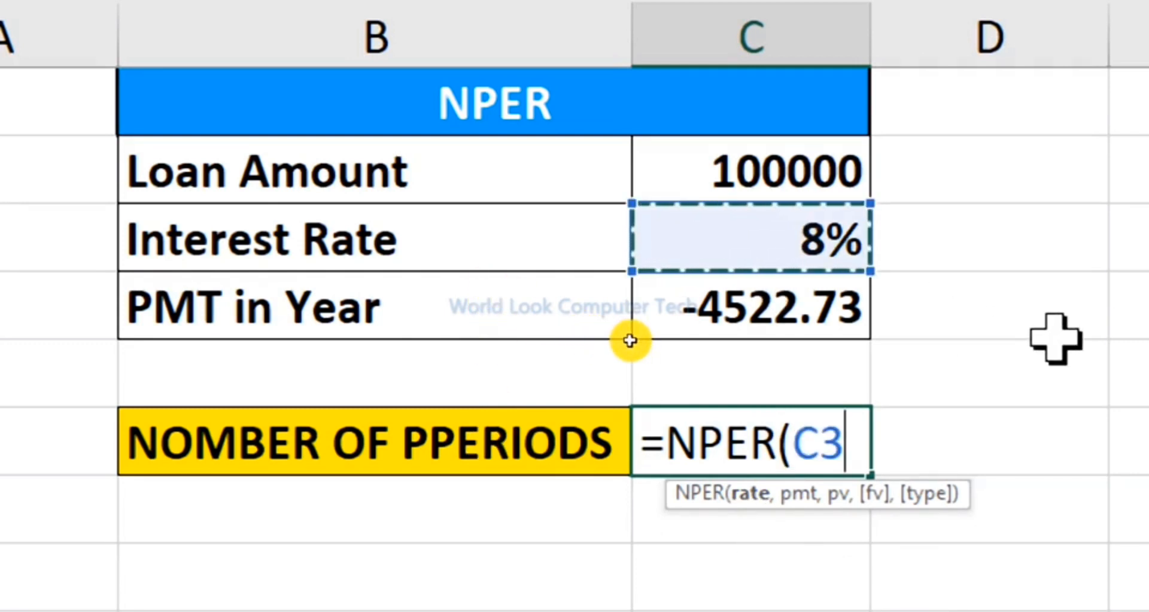
pyautogui.write('/12')
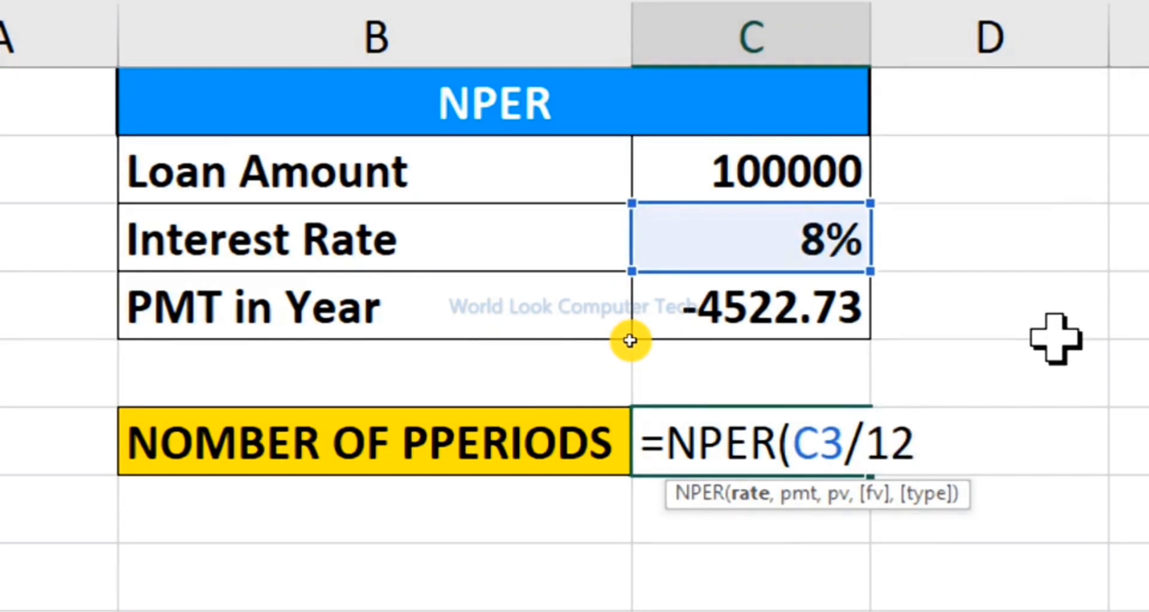
pyautogui.write(',')
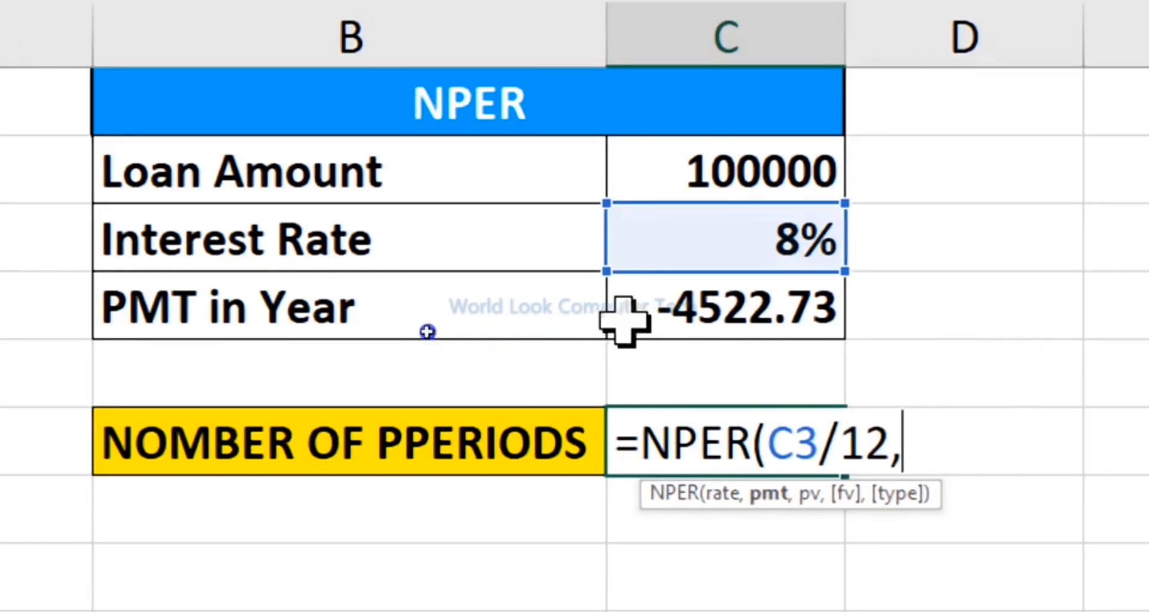
# Complete the NPER formula in C6 with C4 as the payment and the Loan Amount in C2 as the present value.
pyautogui.click(649, 311)
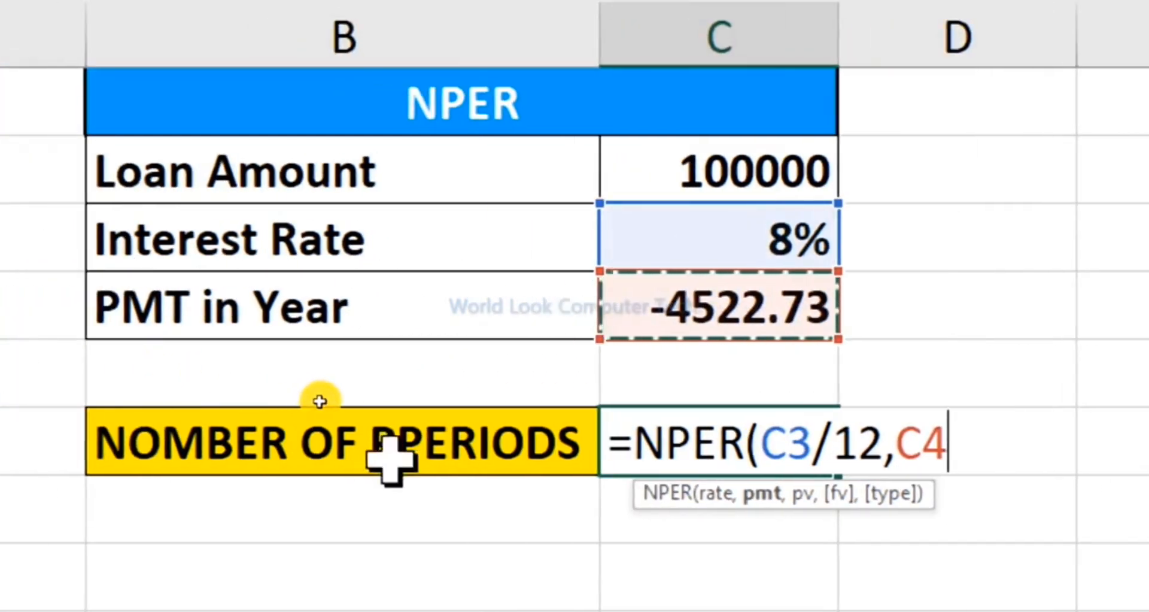
pyautogui.write(',')
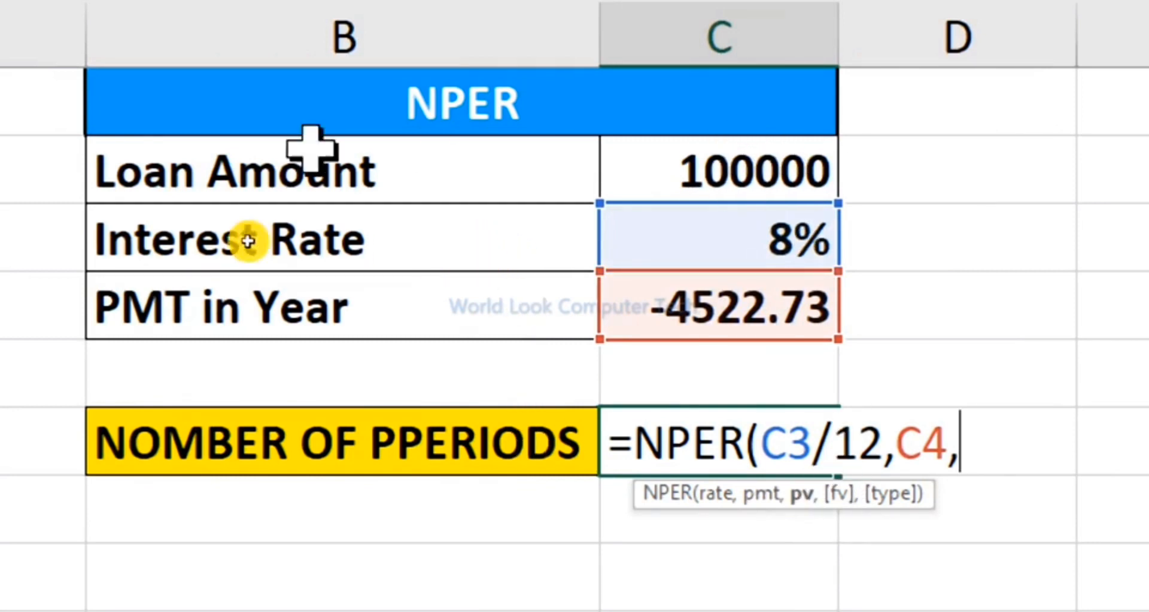
pyautogui.click(739, 150)
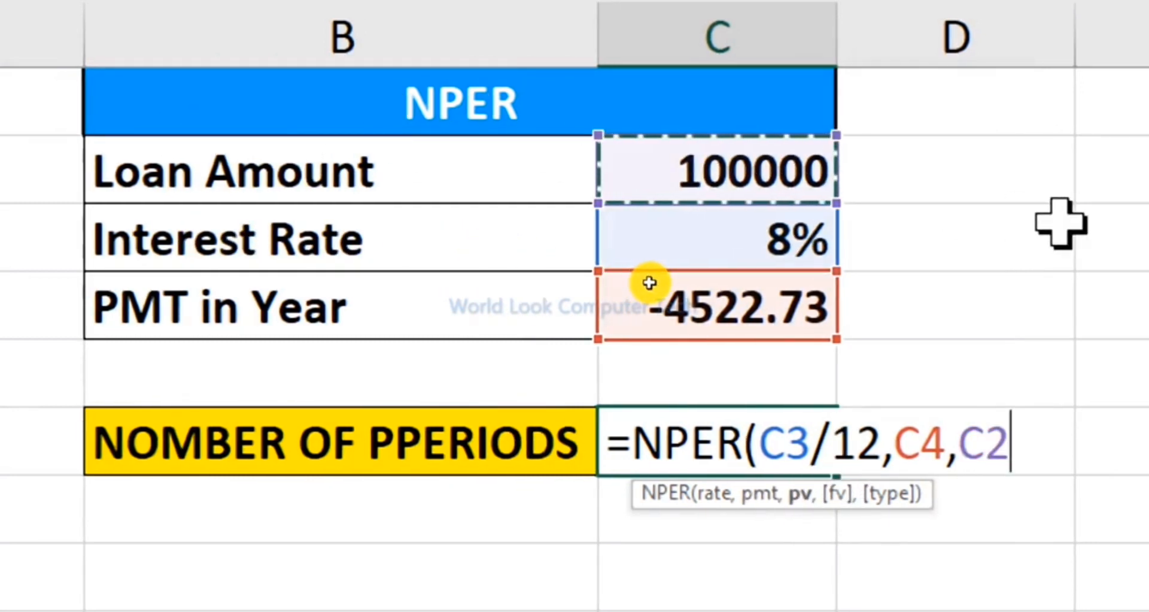
pyautogui.press('Return')
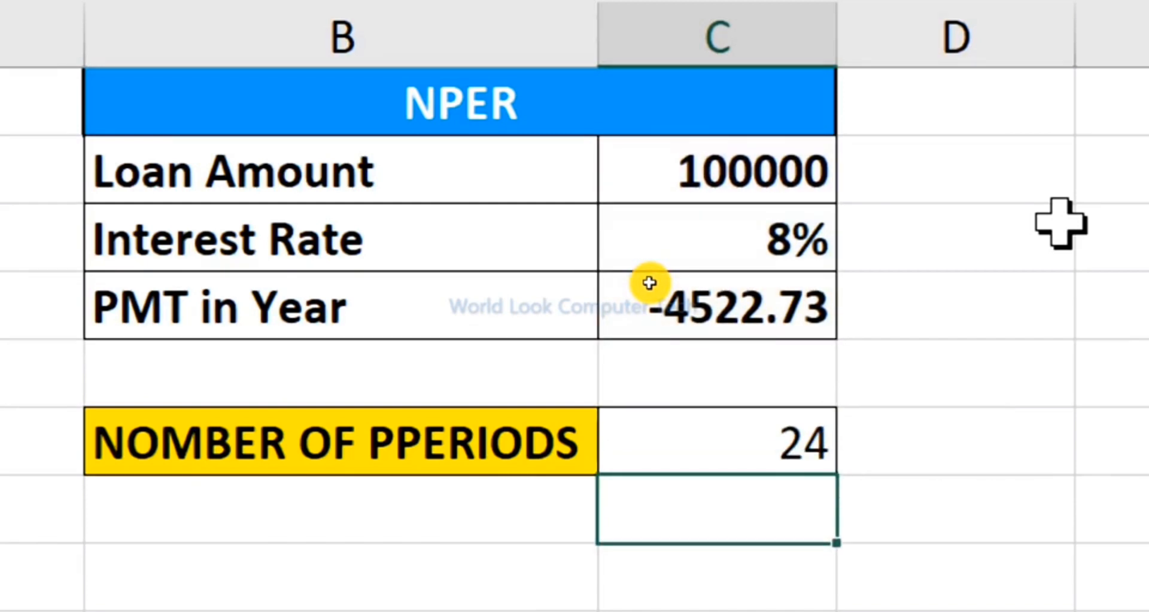